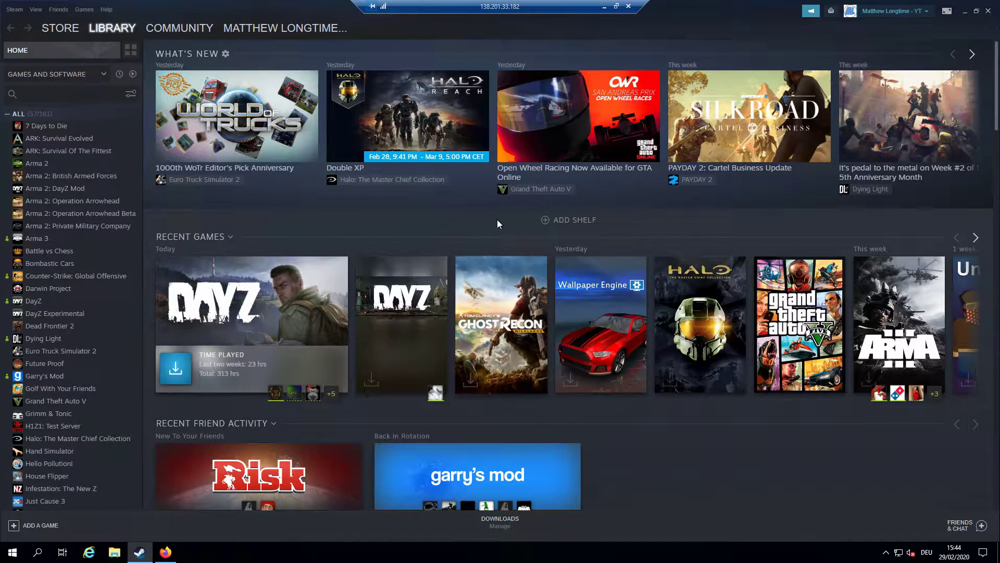
Add Tools to the Steam library filter and scroll the list to DayZ Server
{"action": "left_click", "coordinate": [61, 79]}
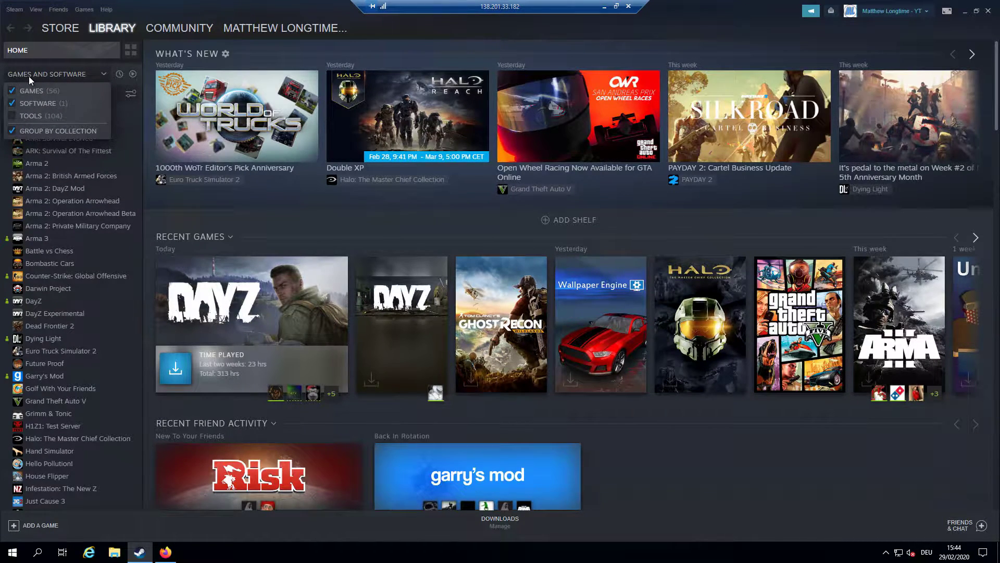
{"action": "left_click", "coordinate": [30, 118]}
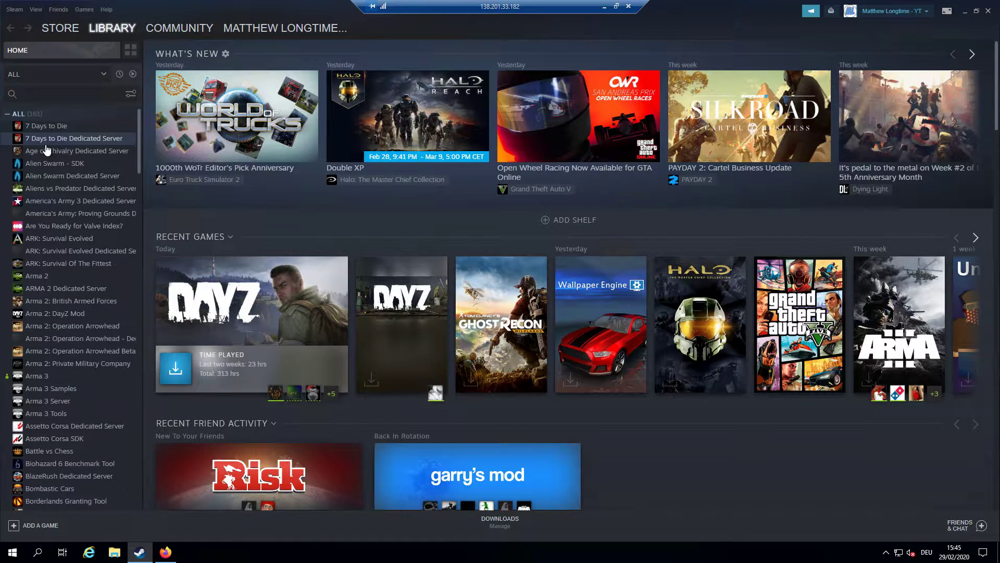
{"action": "scroll", "coordinate": [72, 199], "scroll_direction": "down", "scroll_amount": 6}
{"action": "scroll", "coordinate": [78, 344], "scroll_direction": "up", "scroll_amount": 1}
Install DayZ Server from its library page into the default Steam folder, accepting the license
{"action": "left_click", "coordinate": [45, 442]}
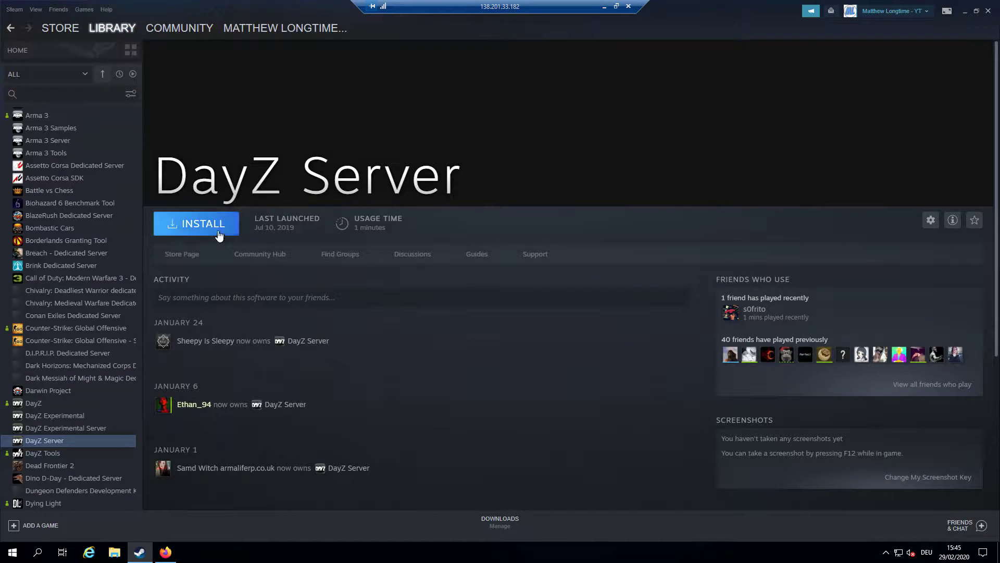
{"action": "left_click", "coordinate": [219, 235]}
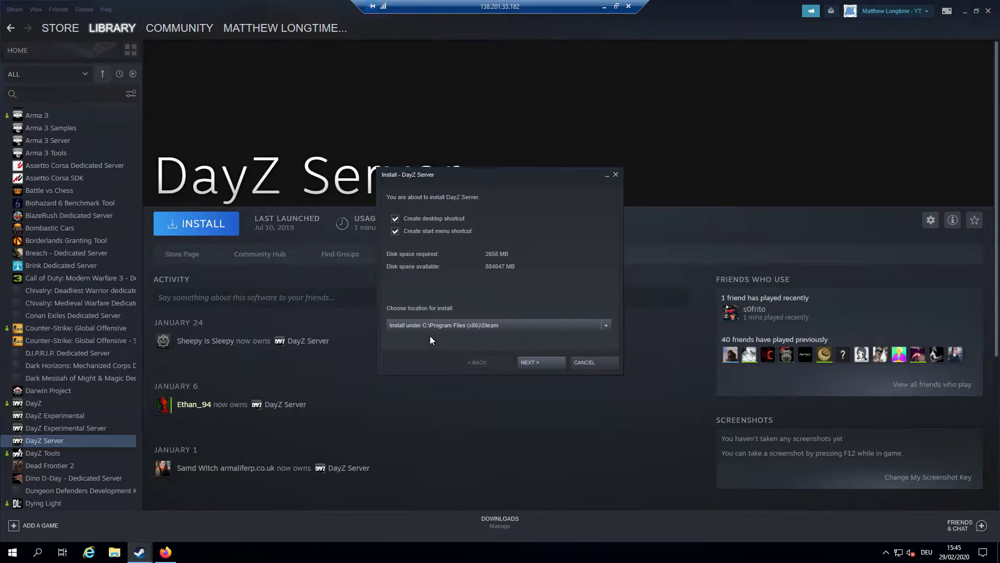
{"action": "left_click", "coordinate": [523, 357]}
{"action": "left_click", "coordinate": [527, 358]}
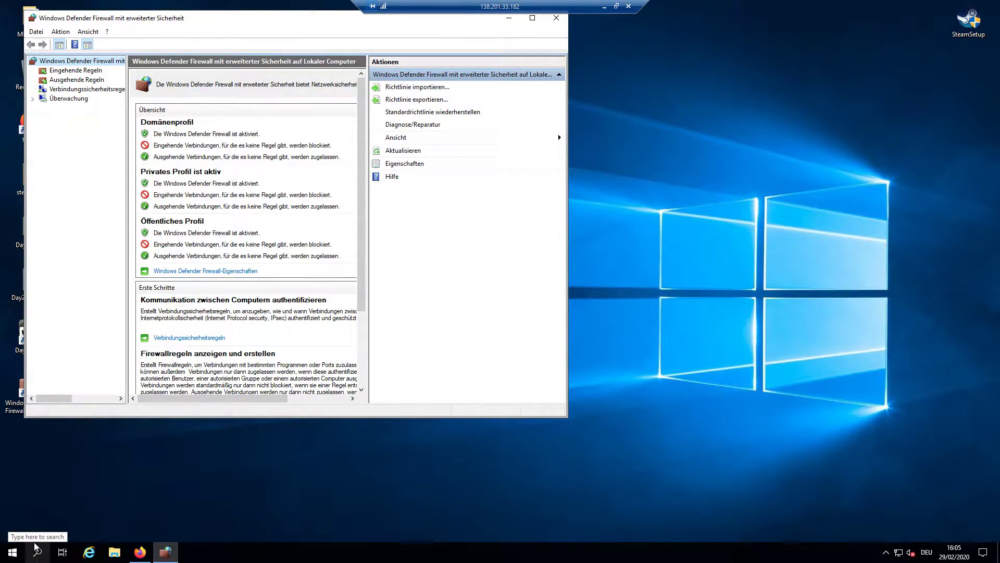
Centre the Windows Defender Firewall console and list its inbound rules (Eingehende Regeln)
{"action": "left_click", "coordinate": [33, 558]}
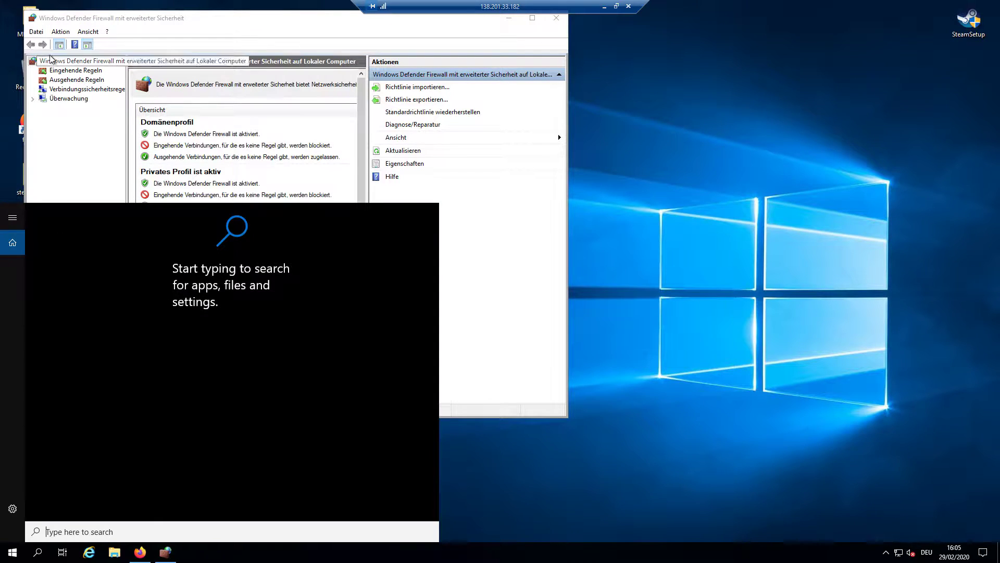
{"action": "left_click", "coordinate": [279, 36]}
{"action": "left_click_drag", "start_coordinate": [288, 27], "coordinate": [533, 88]}
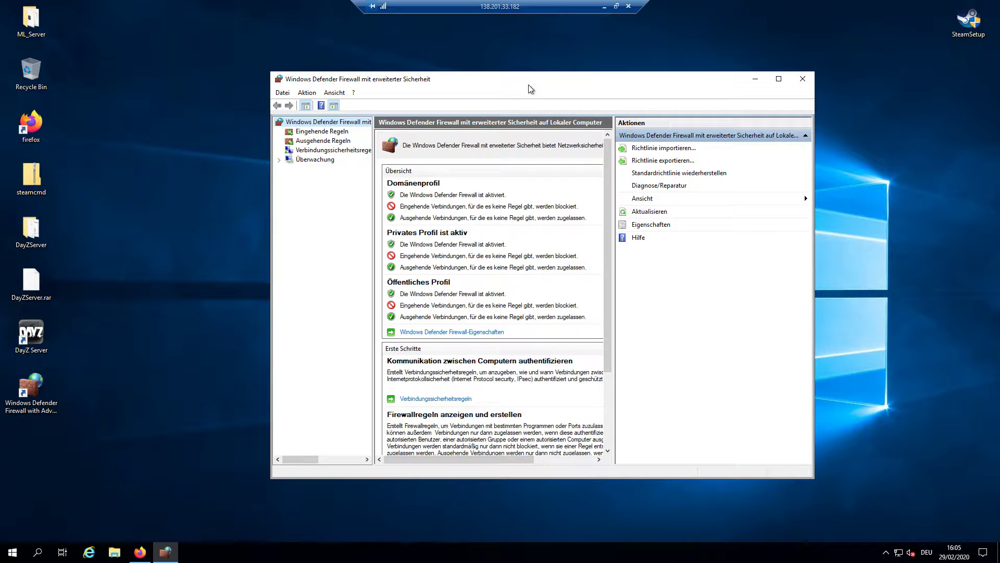
{"action": "left_click", "coordinate": [316, 132]}
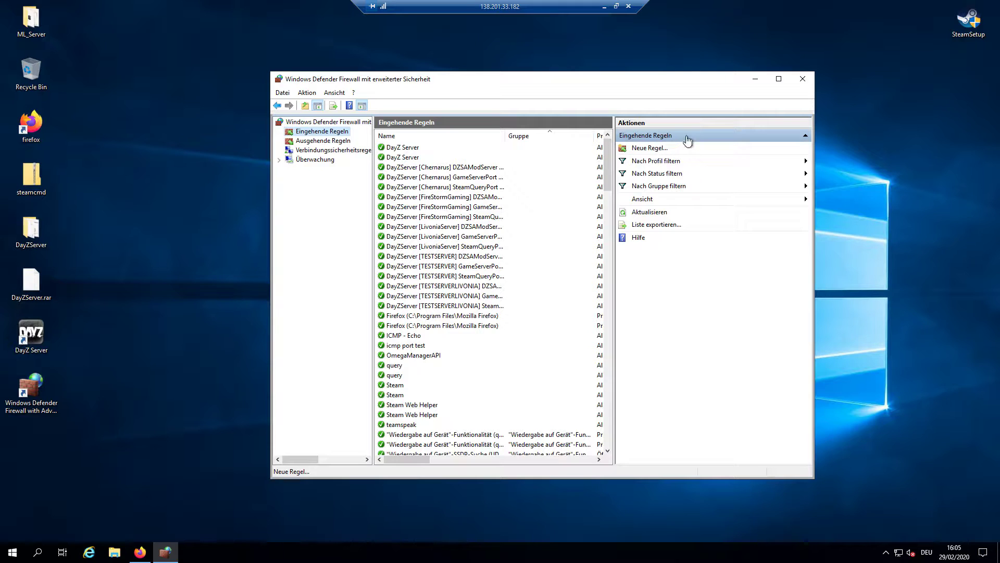
Create inbound port rule 'Matt1' allowing TCP local port 2301 on all profiles
{"action": "left_click", "coordinate": [648, 149]}
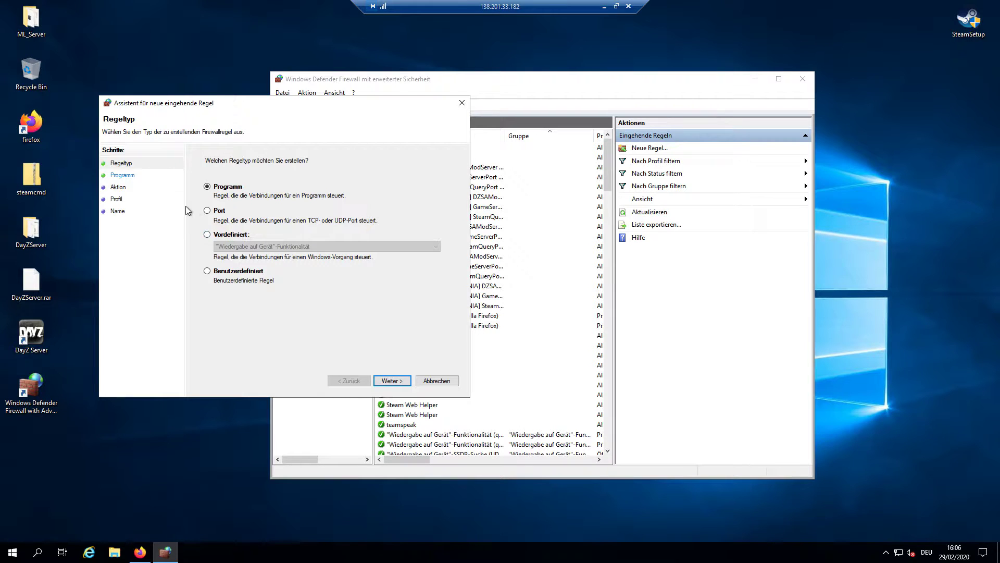
{"action": "left_click", "coordinate": [210, 210]}
{"action": "left_click", "coordinate": [377, 384]}
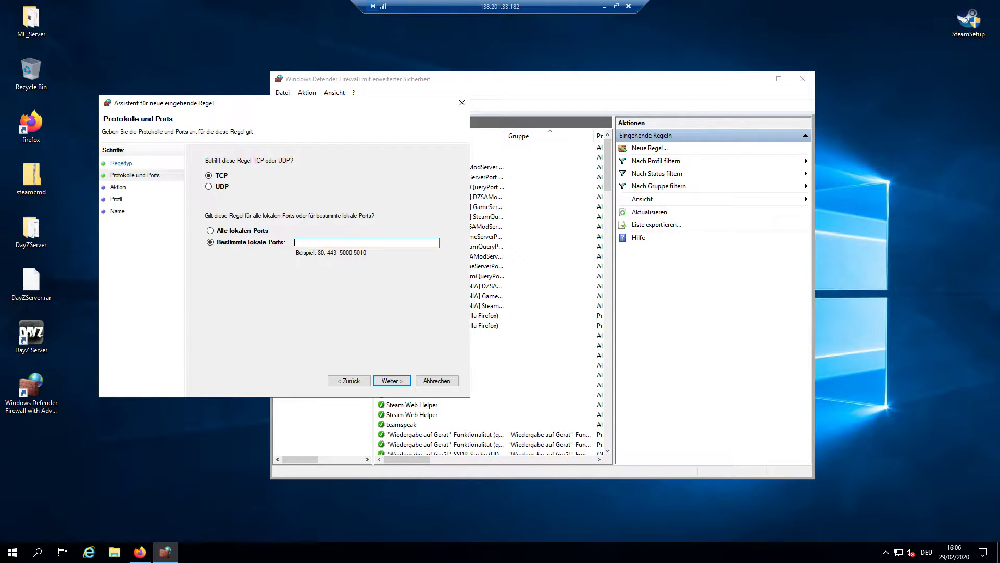
{"action": "type", "text": "2301"}
{"action": "left_click", "coordinate": [391, 380]}
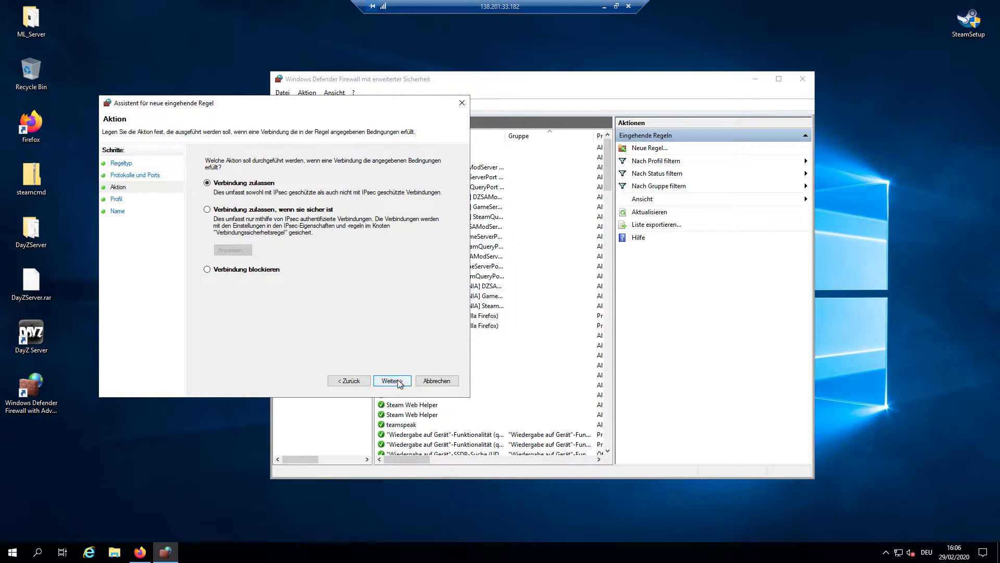
{"action": "left_click", "coordinate": [393, 381]}
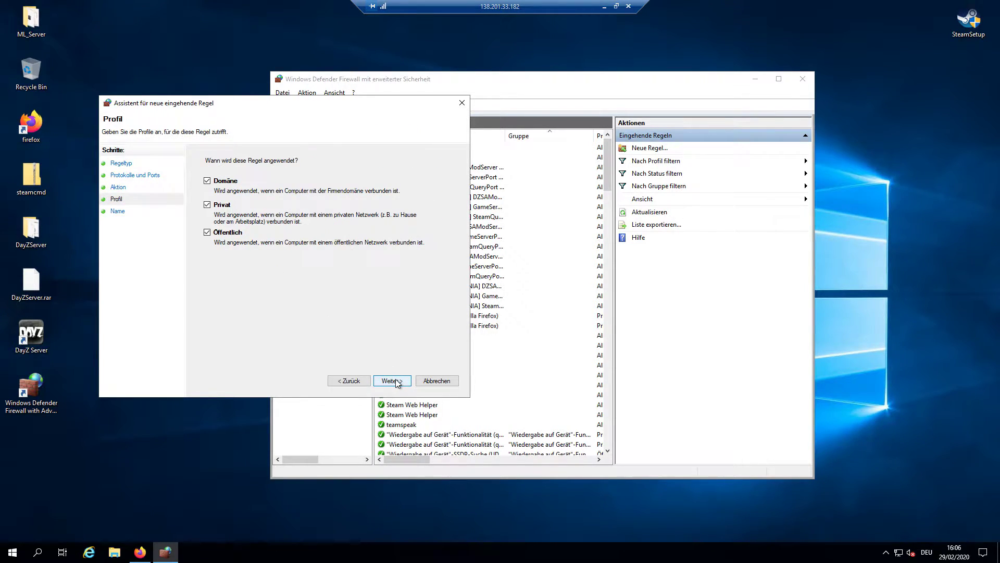
{"action": "left_click", "coordinate": [395, 381]}
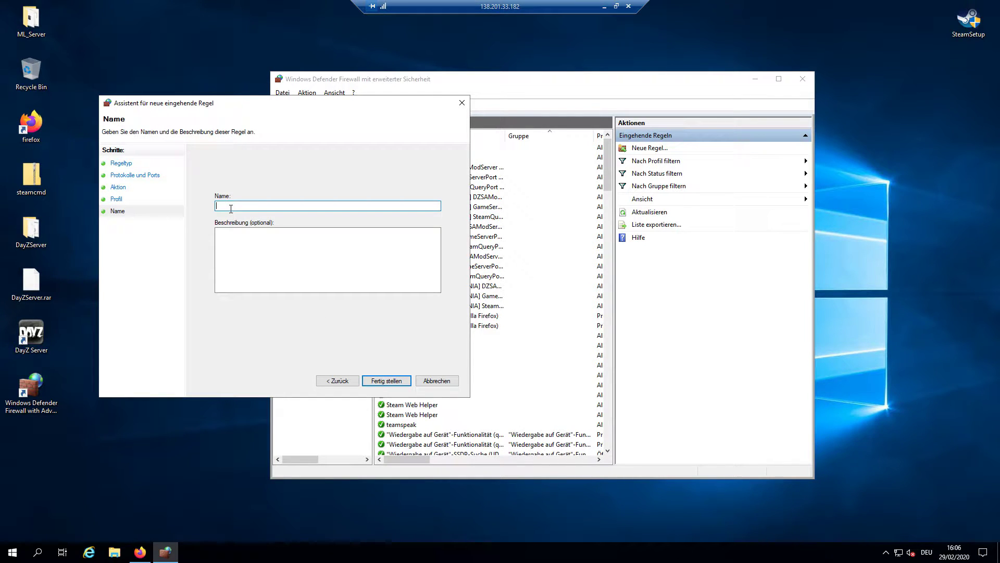
{"action": "type", "text": "Matt1"}
{"action": "left_click", "coordinate": [386, 381]}
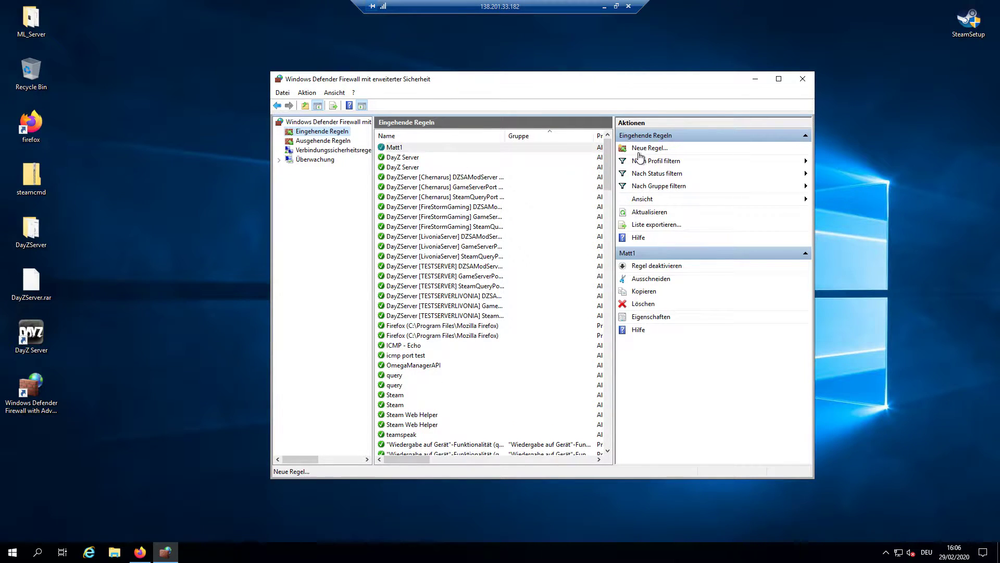
Create inbound rule Matt2 allowing UDP local port 2301 on all profiles, then list outbound rules
{"action": "left_click", "coordinate": [657, 149]}
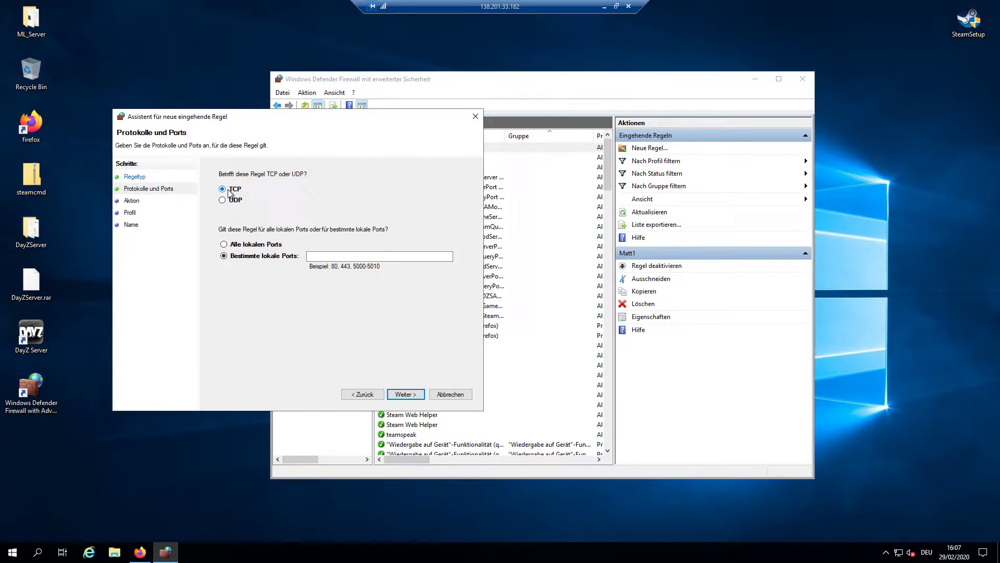
{"action": "left_click", "coordinate": [234, 200]}
{"action": "left_click", "coordinate": [318, 255]}
{"action": "type", "text": "2301"}
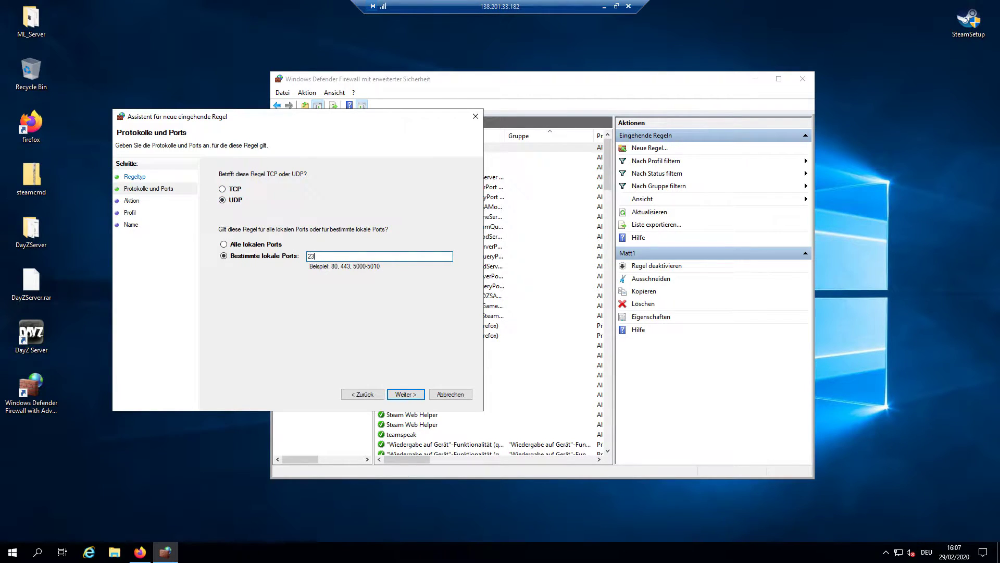
{"action": "left_click", "coordinate": [406, 394]}
{"action": "left_click", "coordinate": [402, 394]}
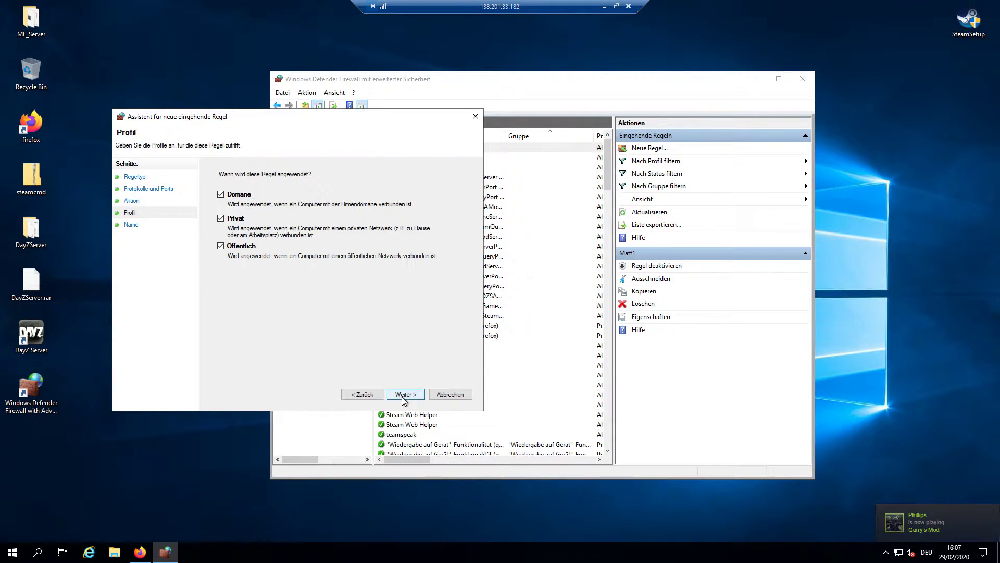
{"action": "left_click", "coordinate": [396, 394]}
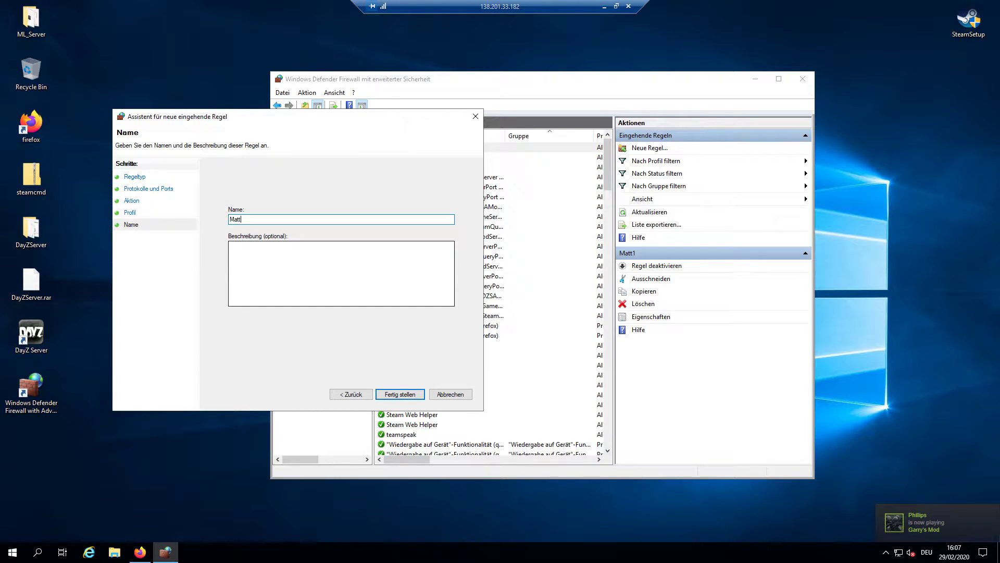
{"action": "left_click", "coordinate": [417, 396]}
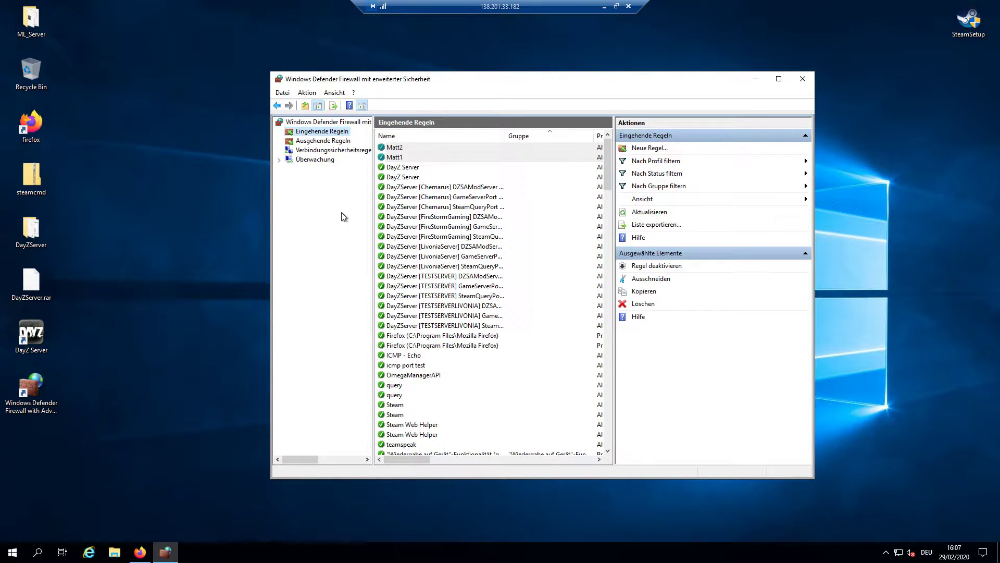
{"action": "left_click", "coordinate": [318, 142]}
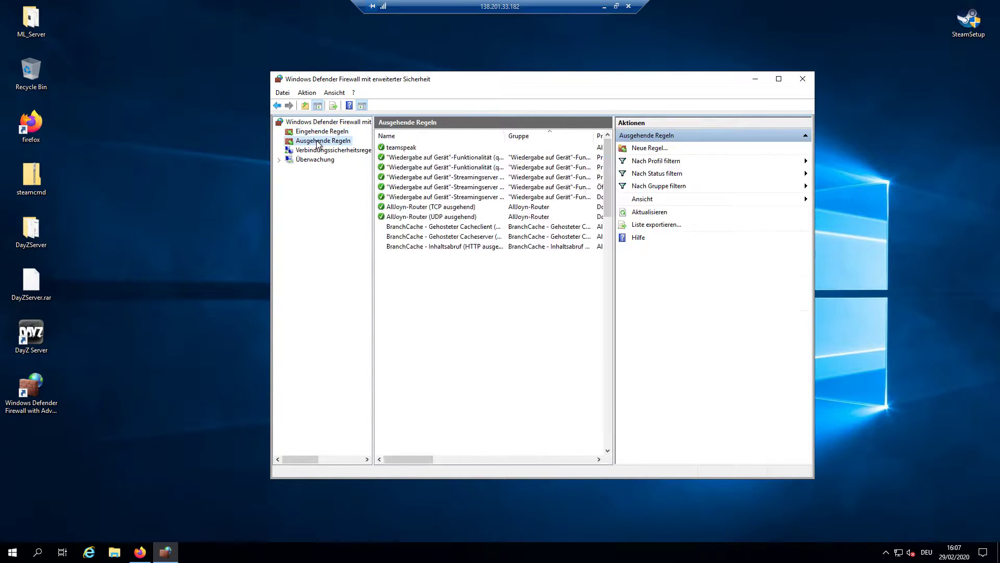
Create outbound port rule matt3 allowing port 2302 on all profiles, then start another outbound rule
{"action": "left_click", "coordinate": [649, 148]}
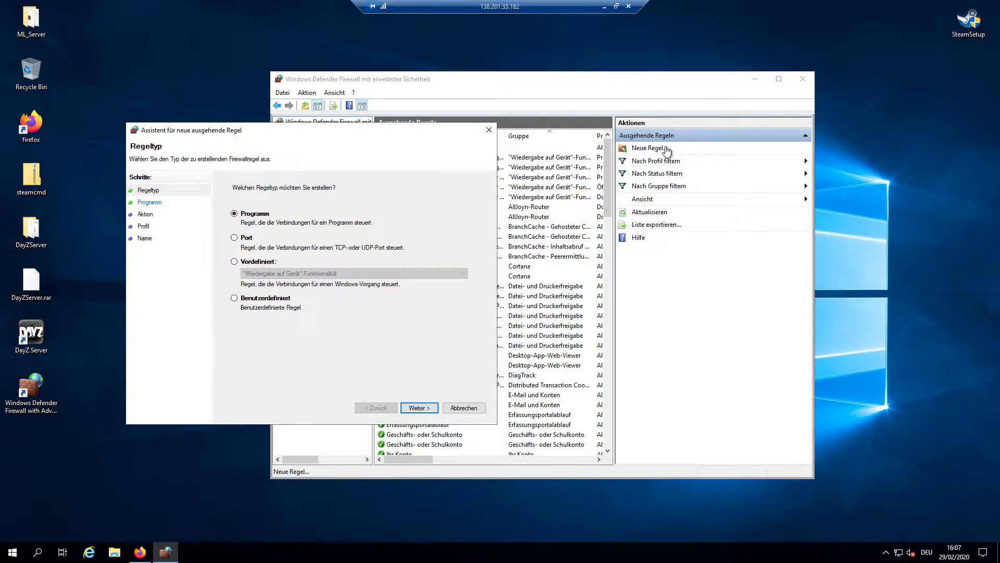
{"action": "left_click", "coordinate": [247, 240]}
{"action": "left_click", "coordinate": [419, 407]}
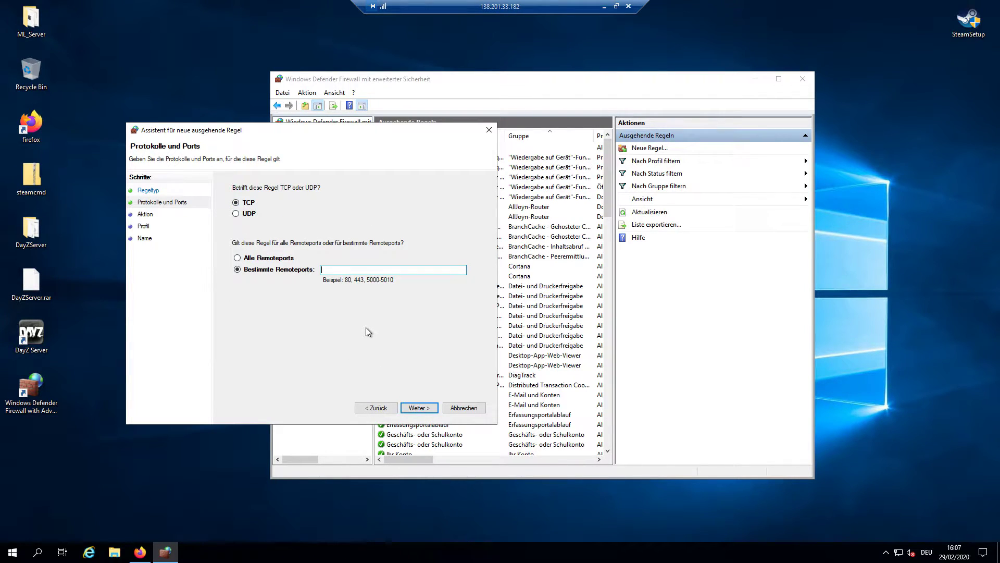
{"action": "type", "text": "2302"}
{"action": "left_click", "coordinate": [420, 407]}
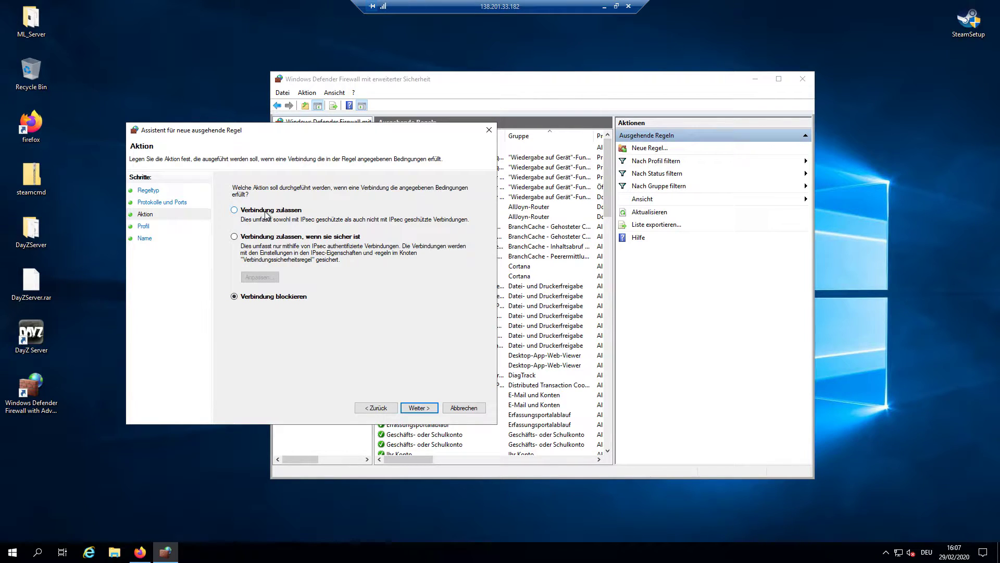
{"action": "left_click", "coordinate": [290, 211]}
{"action": "left_click", "coordinate": [420, 408]}
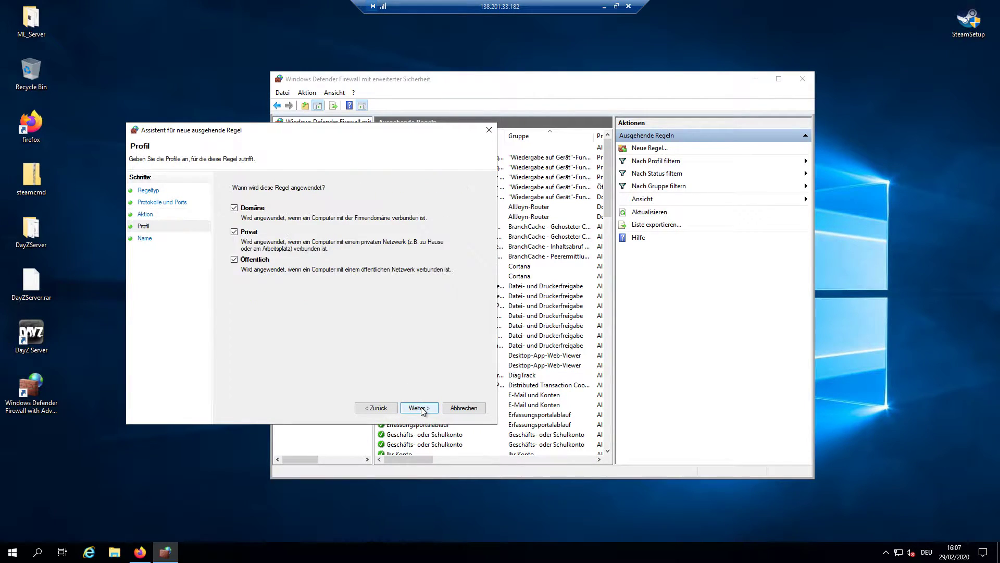
{"action": "left_click", "coordinate": [421, 408]}
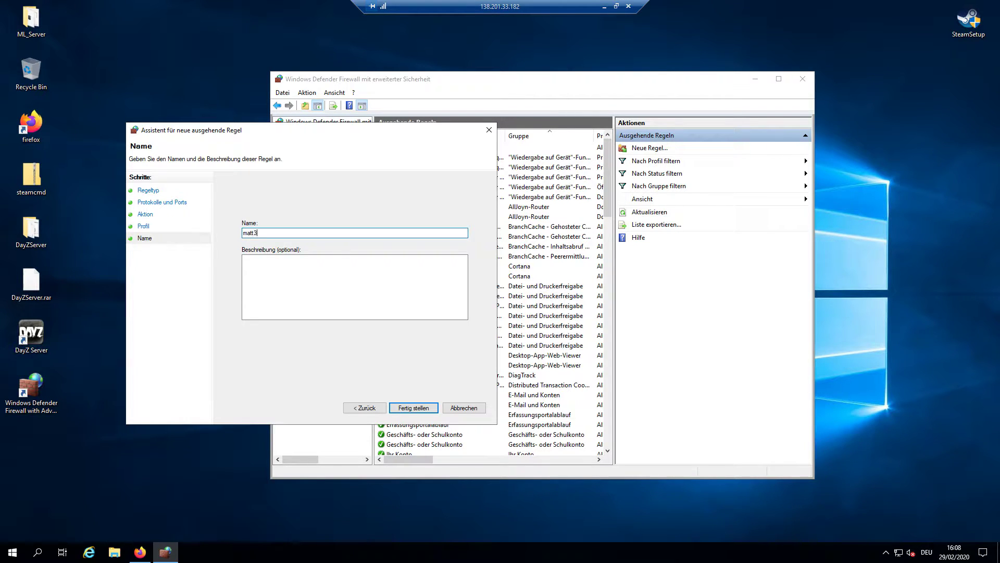
{"action": "left_click", "coordinate": [413, 407]}
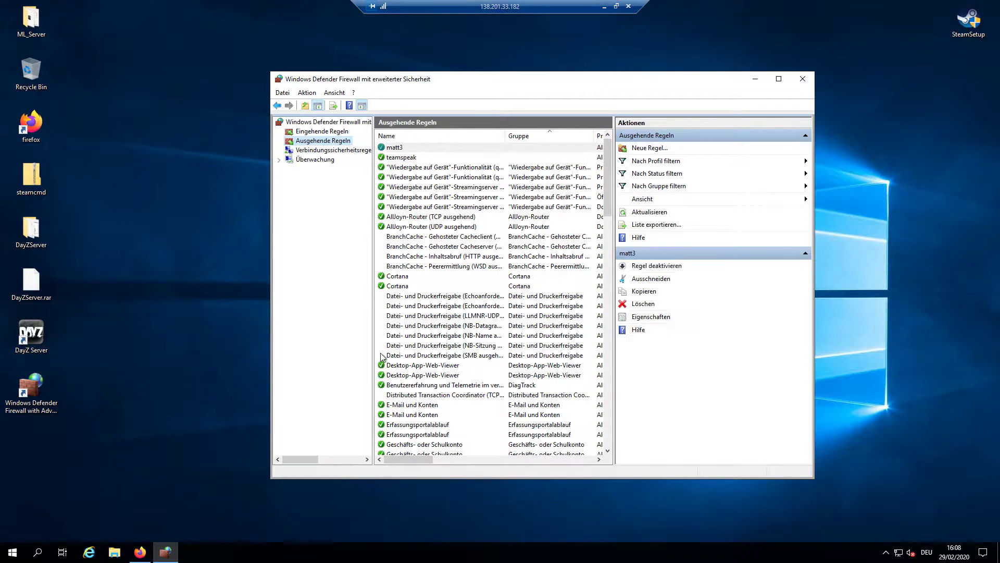
{"action": "left_click", "coordinate": [646, 148]}
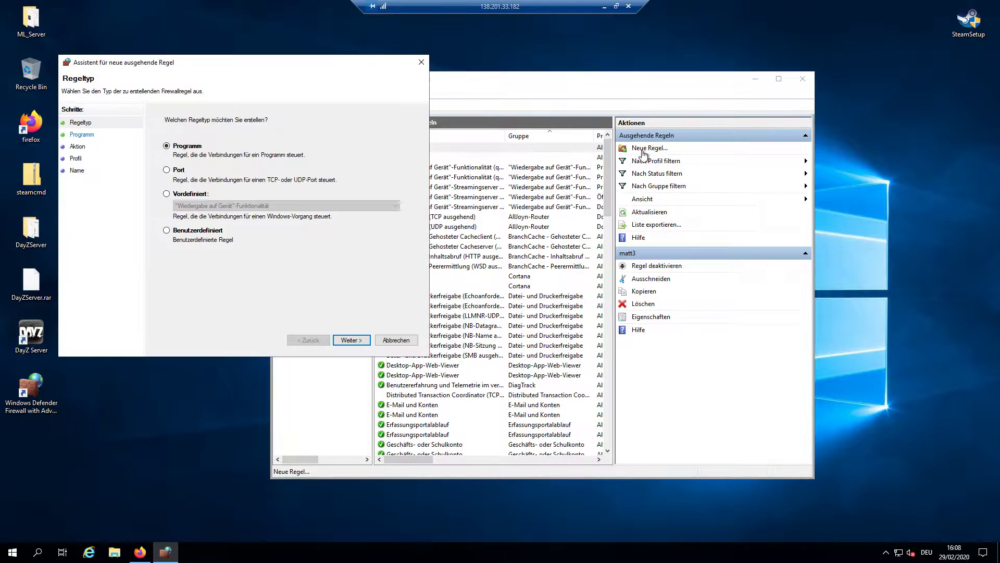
Create outbound rule matt4 allowing UDP remote port 2302 on domain, private and public profiles
{"action": "left_click", "coordinate": [176, 174]}
{"action": "left_click", "coordinate": [350, 340]}
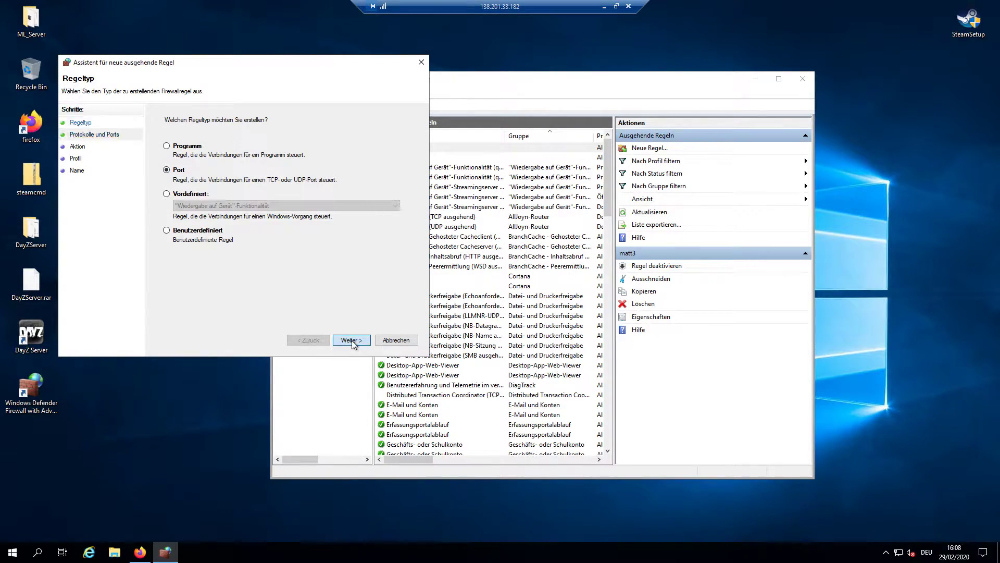
{"action": "left_click", "coordinate": [179, 148]}
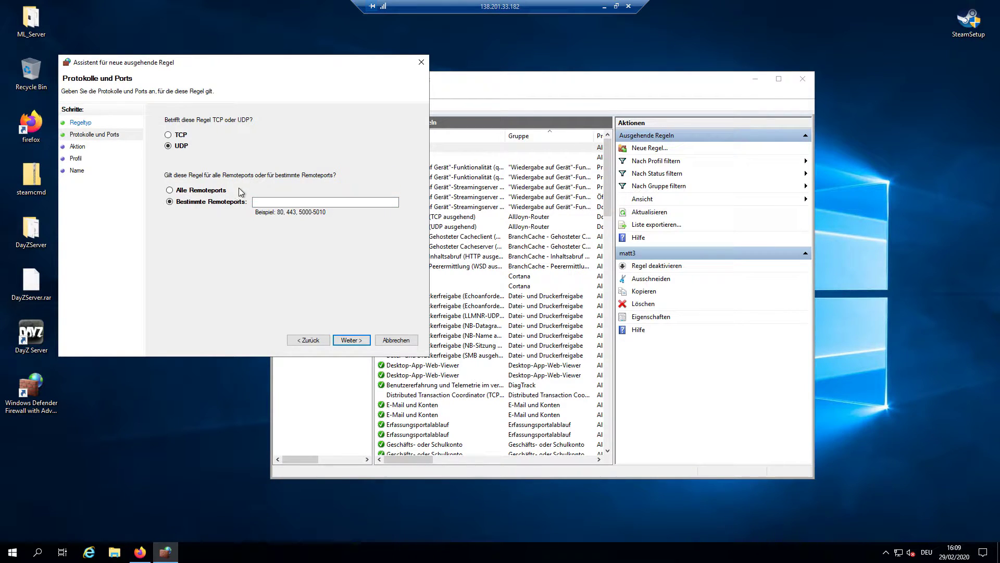
{"action": "left_click", "coordinate": [261, 203]}
{"action": "type", "text": "2302"}
{"action": "left_click", "coordinate": [350, 340]}
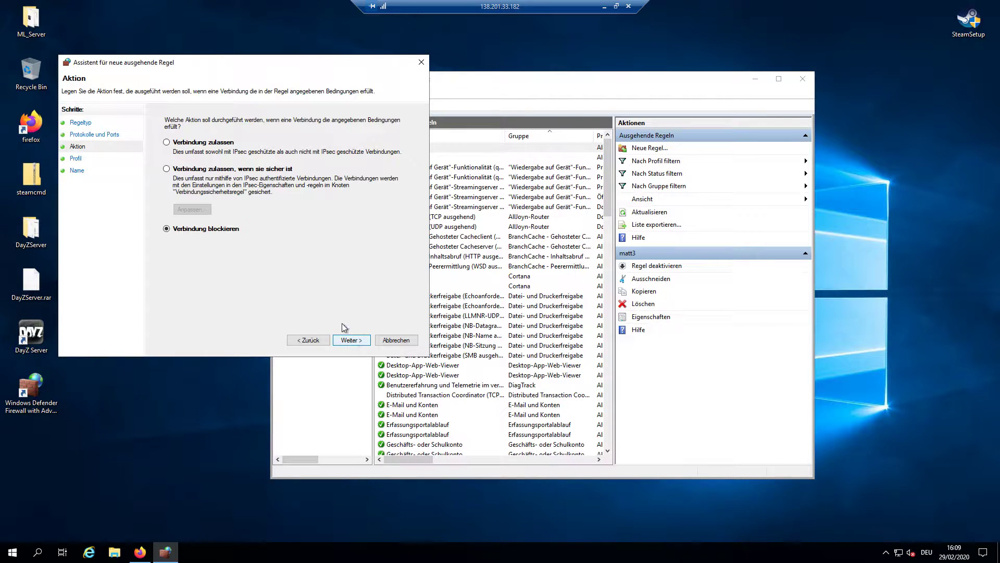
{"action": "left_click", "coordinate": [202, 144]}
{"action": "left_click", "coordinate": [340, 341]}
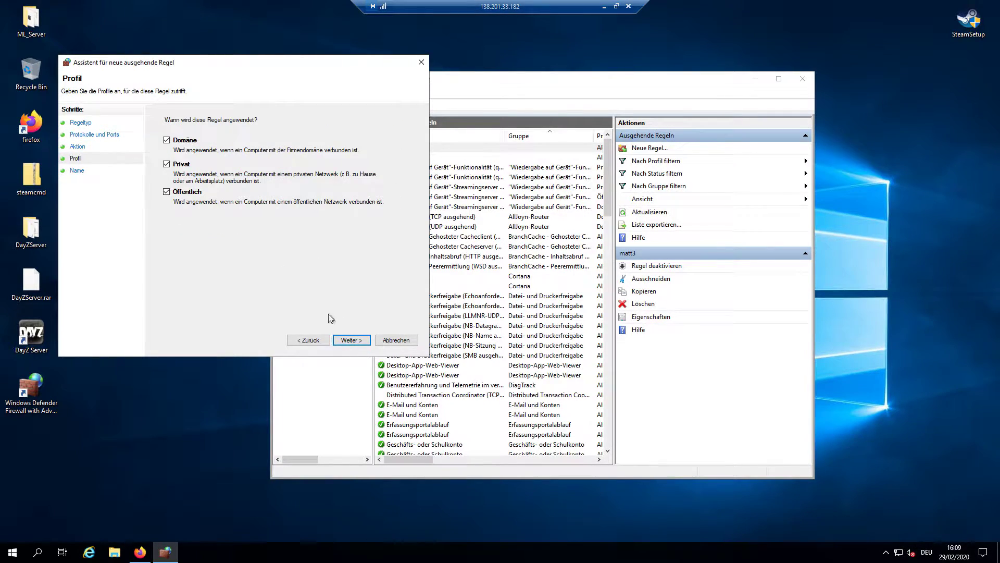
{"action": "left_click", "coordinate": [346, 340]}
{"action": "type", "text": "matt4"}
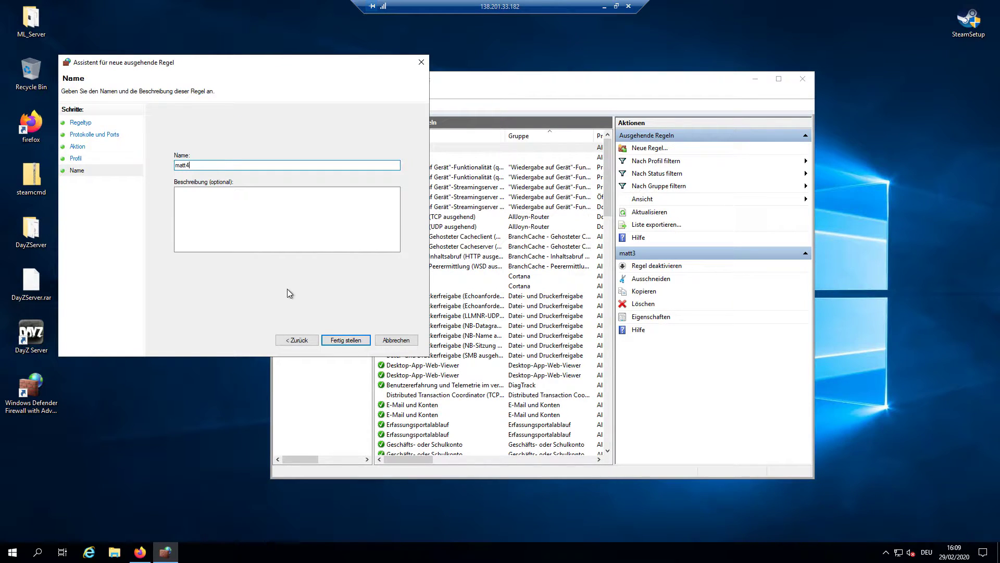
{"action": "left_click", "coordinate": [339, 342]}
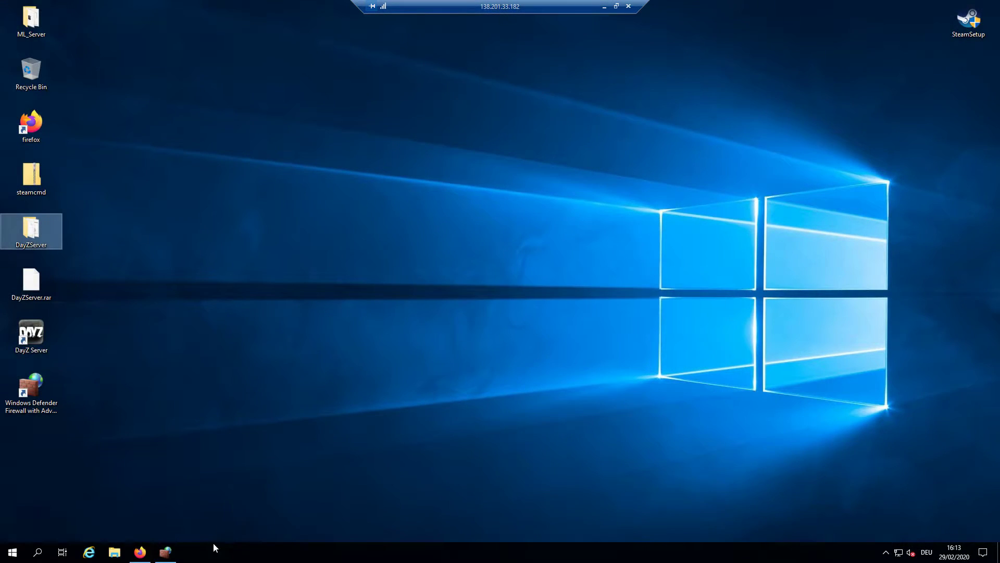
{"action": "left_click", "coordinate": [125, 554]}
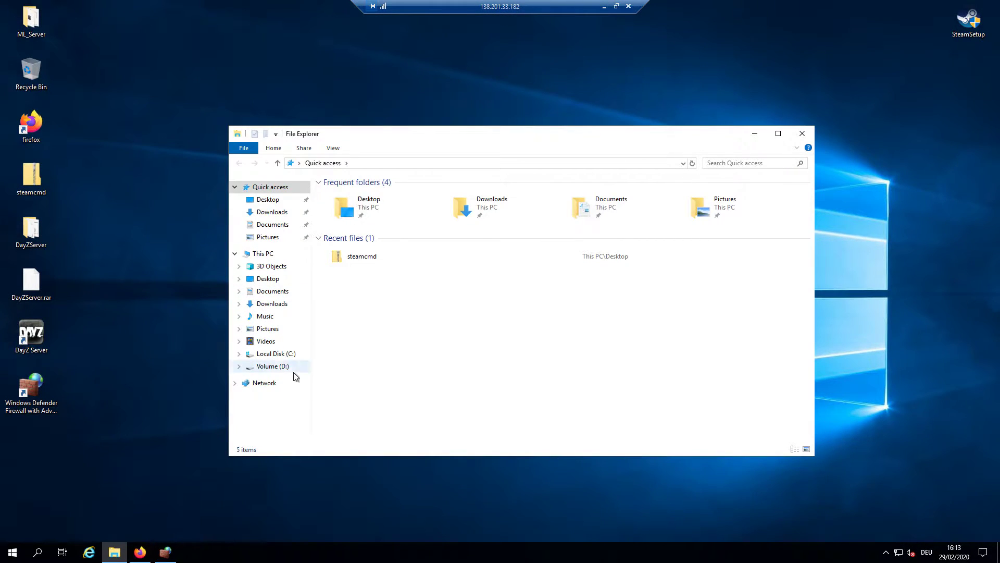
Navigate to C:\Program Files (x86)\Steam\steamapps\common\DayZServer in File Explorer
{"action": "left_click", "coordinate": [281, 356]}
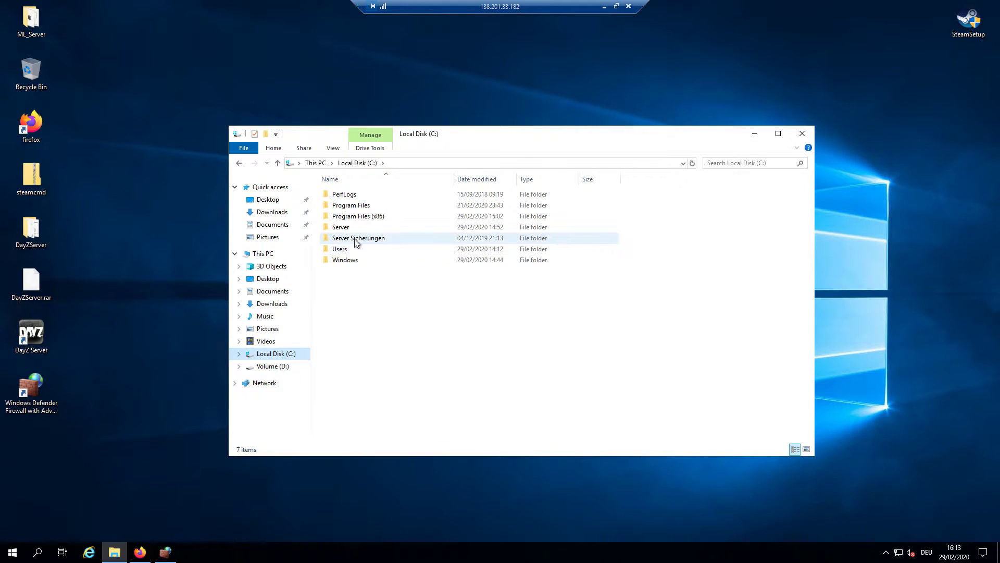
{"action": "double_click", "coordinate": [356, 215]}
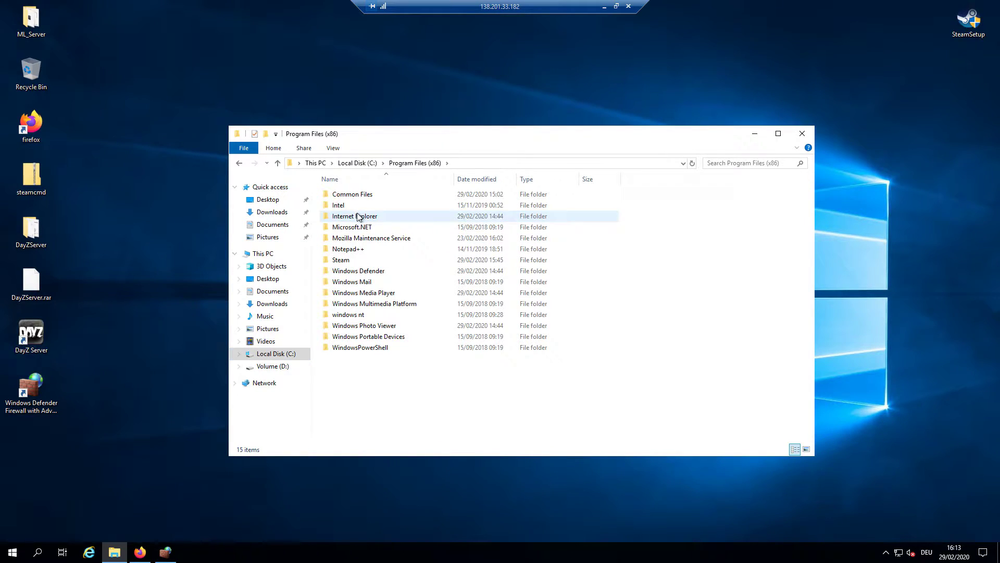
{"action": "double_click", "coordinate": [351, 261]}
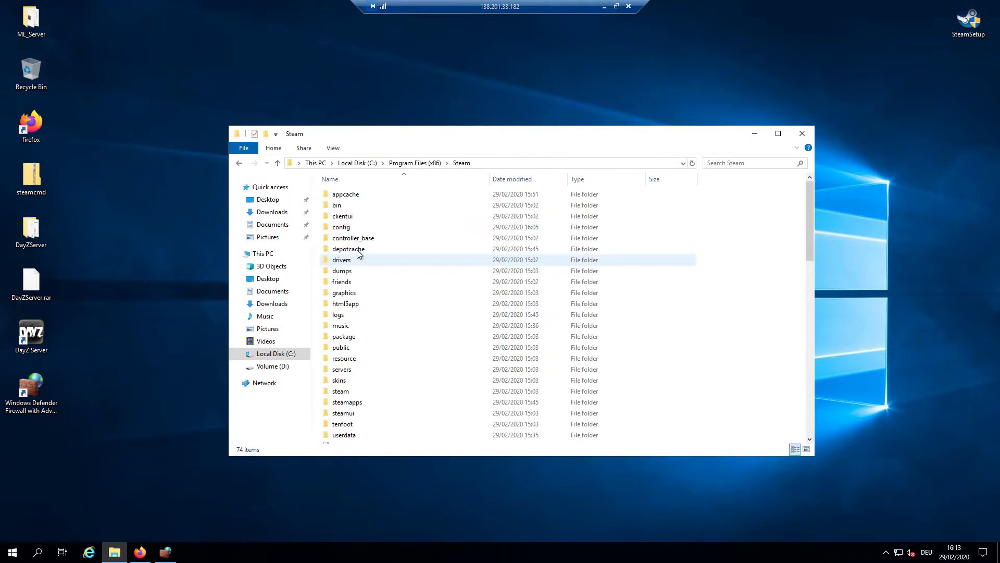
{"action": "double_click", "coordinate": [346, 408]}
{"action": "double_click", "coordinate": [355, 192]}
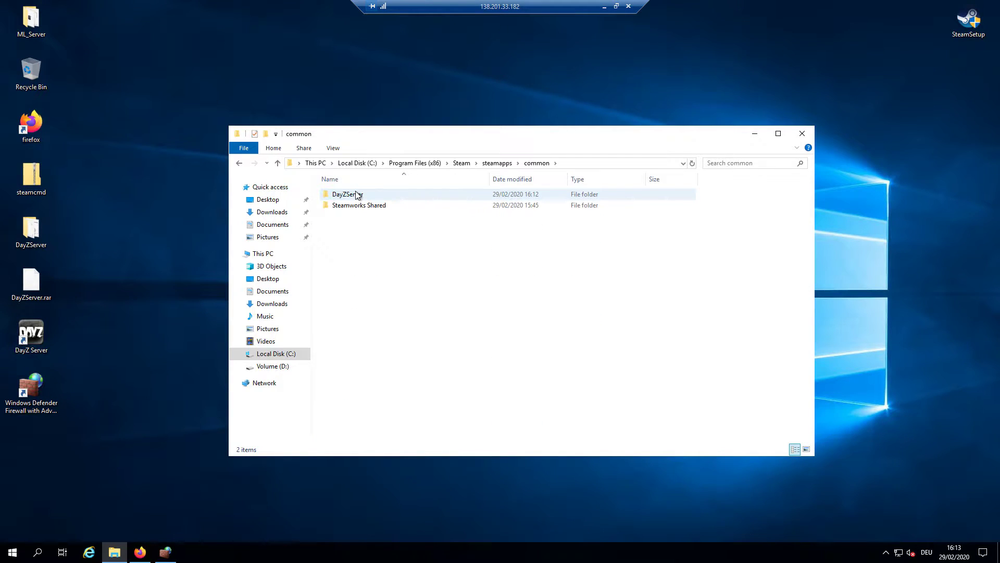
{"action": "double_click", "coordinate": [357, 194]}
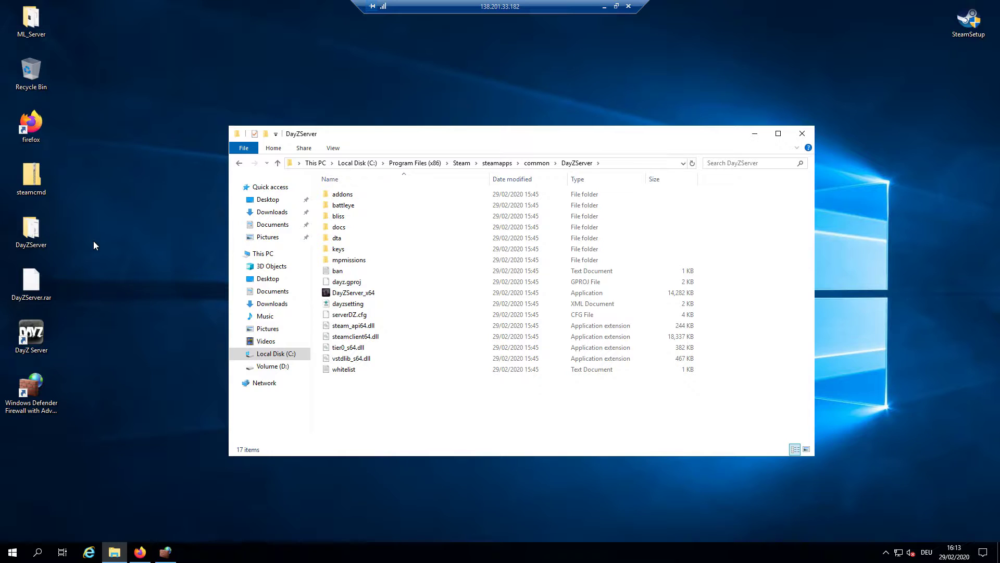
Move the start batch file from the desktop DayZServer folder into the server's DayZServer folder
{"action": "double_click", "coordinate": [54, 236]}
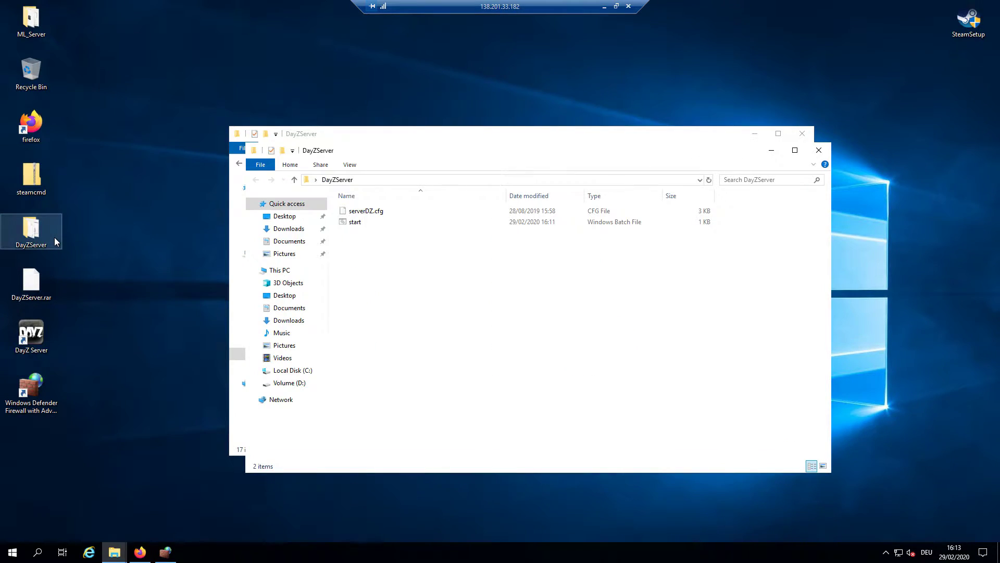
{"action": "left_click_drag", "start_coordinate": [383, 140], "coordinate": [188, 127]}
{"action": "left_click", "coordinate": [672, 256]}
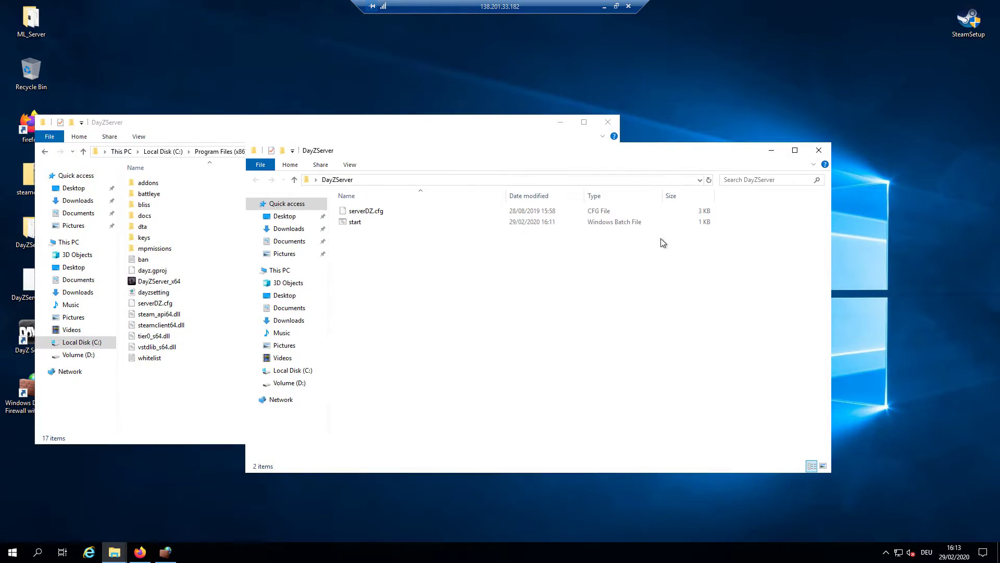
{"action": "left_click_drag", "start_coordinate": [527, 158], "coordinate": [766, 136]}
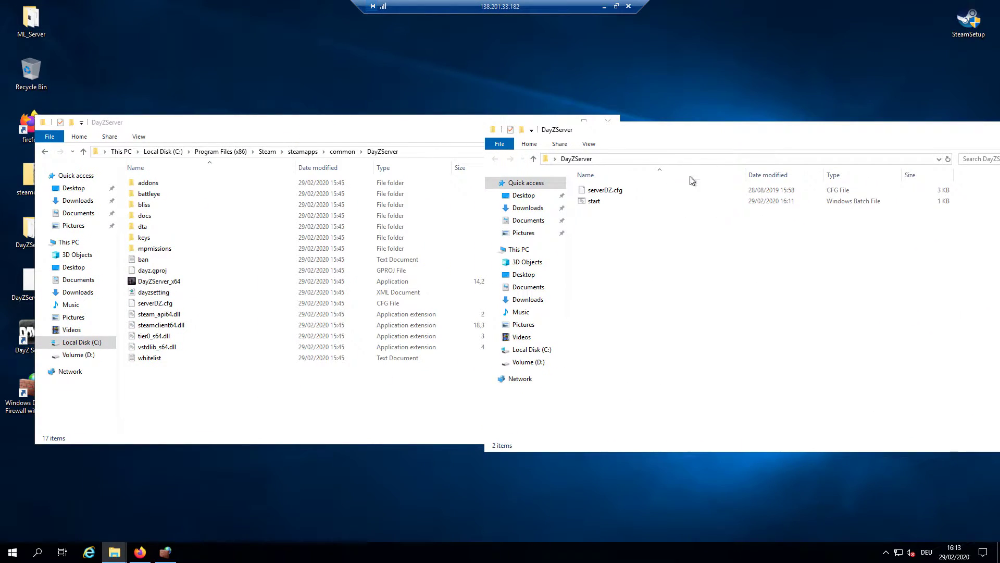
{"action": "left_click", "coordinate": [608, 203]}
{"action": "left_click_drag", "start_coordinate": [607, 206], "coordinate": [262, 417]}
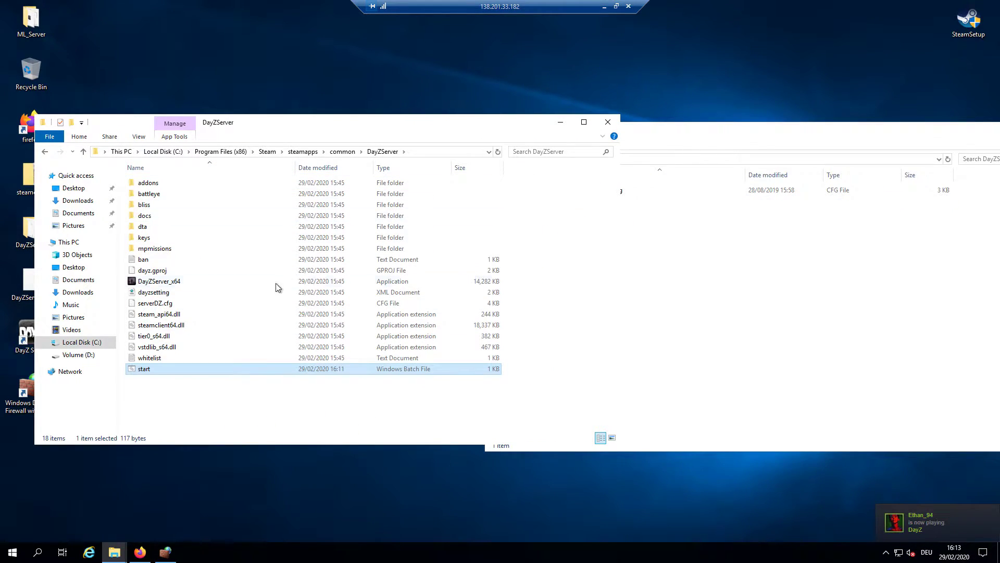
Close the desktop folder, turn on file name extensions, and bring up start.bat's context menu
{"action": "left_click_drag", "start_coordinate": [871, 136], "coordinate": [632, 141]}
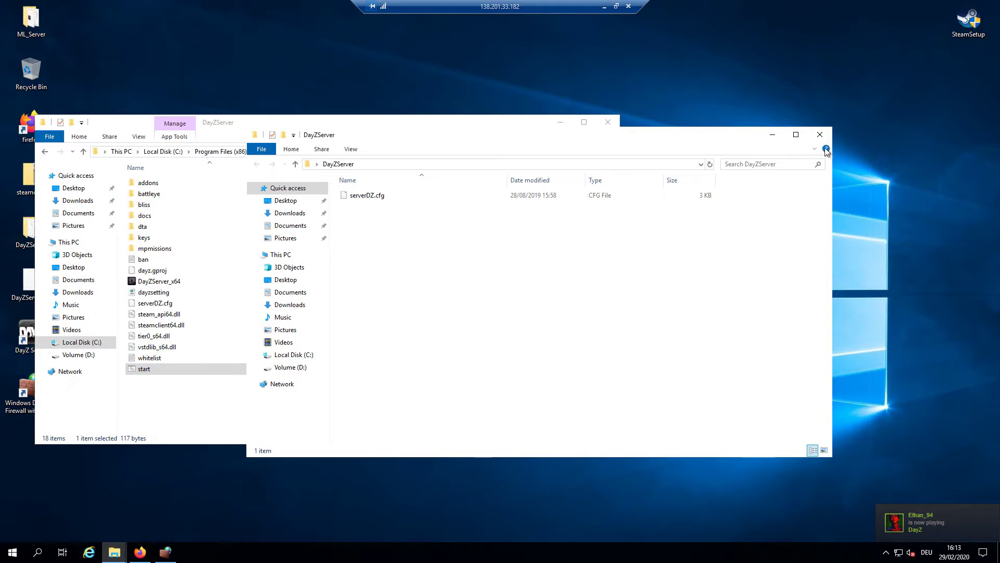
{"action": "left_click", "coordinate": [821, 137]}
{"action": "left_click_drag", "start_coordinate": [205, 127], "coordinate": [369, 85]}
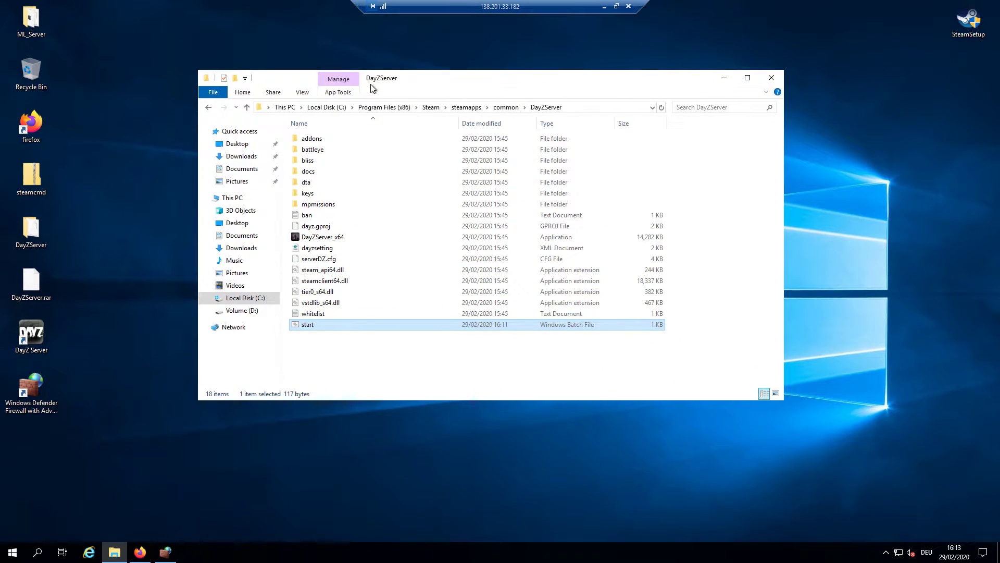
{"action": "left_click", "coordinate": [303, 94]}
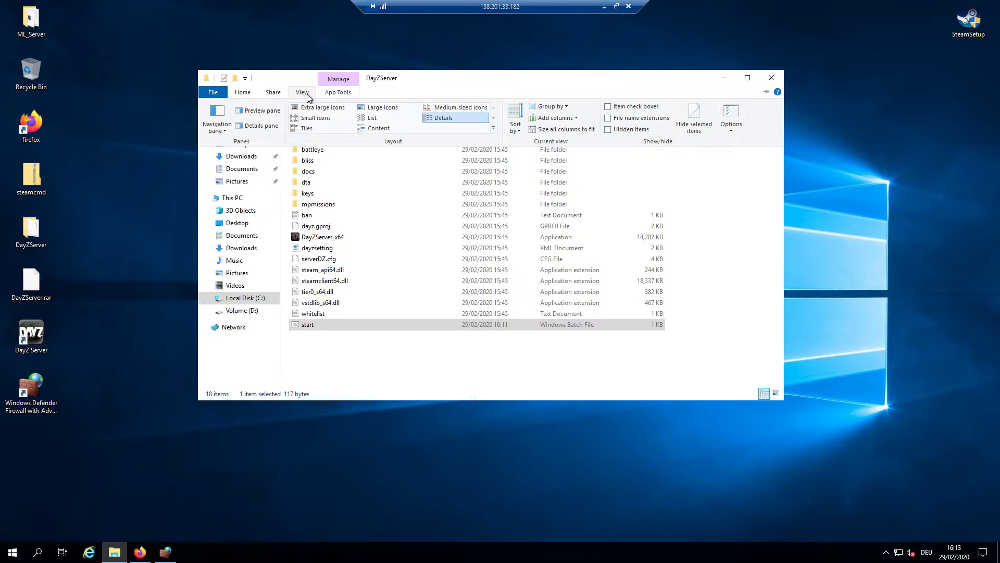
{"action": "left_click", "coordinate": [640, 119]}
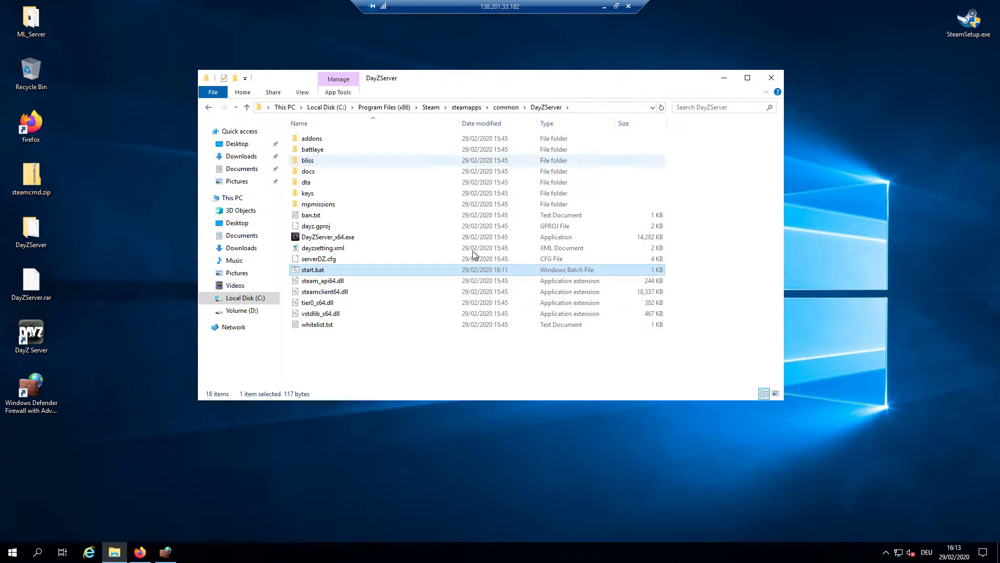
{"action": "right_click", "coordinate": [315, 269]}
Change start.bat's -port from 2302 to 2301 in Notepad++ and save it
{"action": "left_click", "coordinate": [362, 343]}
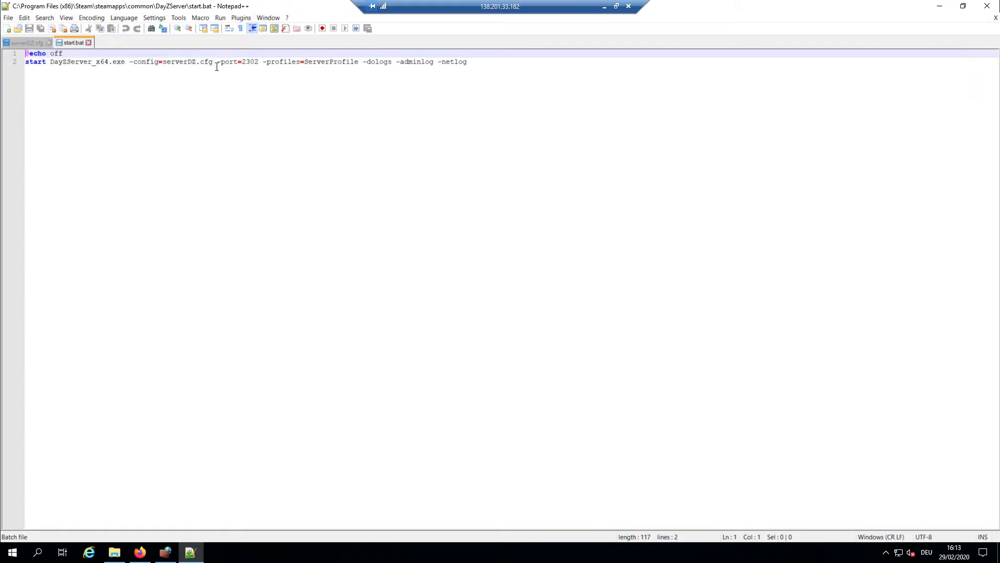
{"action": "left_click_drag", "start_coordinate": [217, 62], "coordinate": [258, 62]}
{"action": "left_click", "coordinate": [260, 62]}
{"action": "key", "text": "BackSpace"}
{"action": "type", "text": "1"}
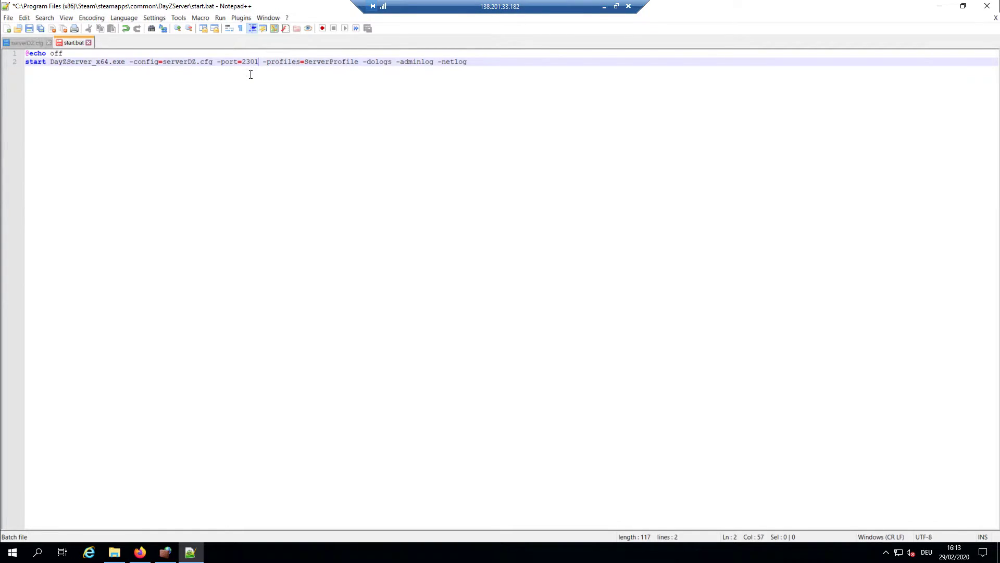
{"action": "double_click", "coordinate": [252, 62]}
{"action": "left_click", "coordinate": [248, 61]}
{"action": "key", "text": "ctrl+s"}
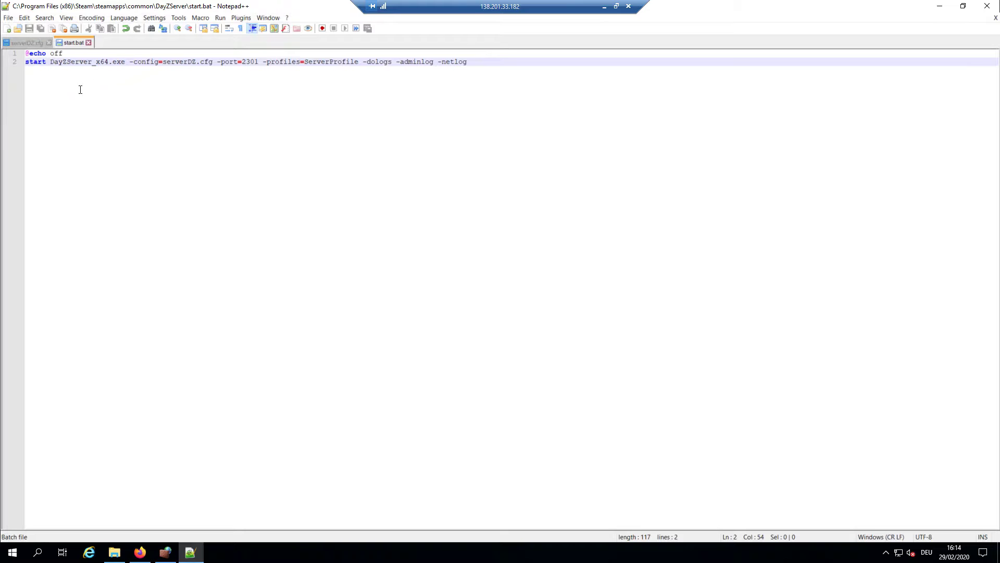
{"action": "left_click_drag", "start_coordinate": [46, 64], "coordinate": [121, 63]}
{"action": "key", "text": "End"}
Close start.bat and open serverDZ.cfg from the DayZServer folder with Edit with Notepad++
{"action": "left_click", "coordinate": [987, 6]}
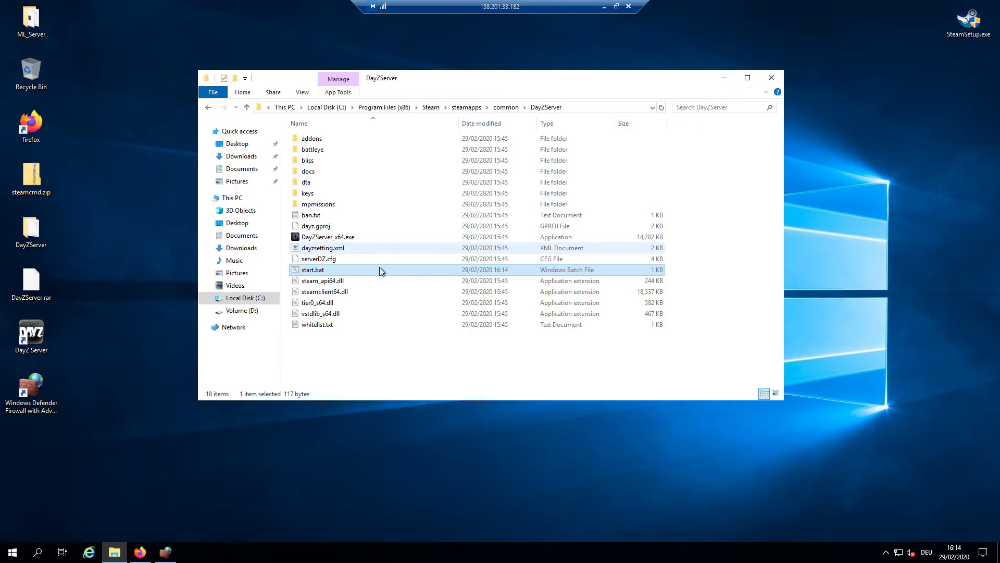
{"action": "left_click", "coordinate": [315, 258]}
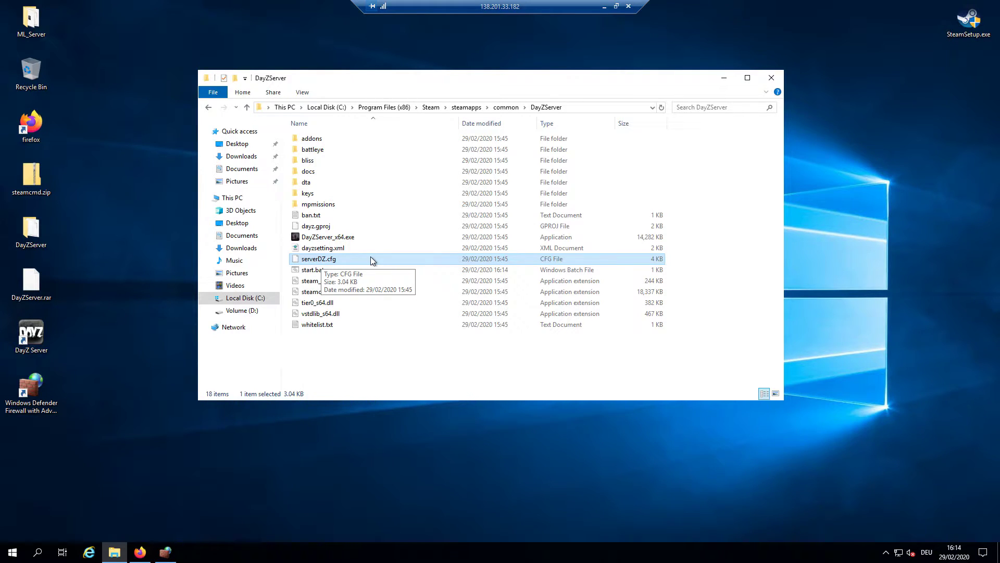
{"action": "right_click", "coordinate": [370, 259]}
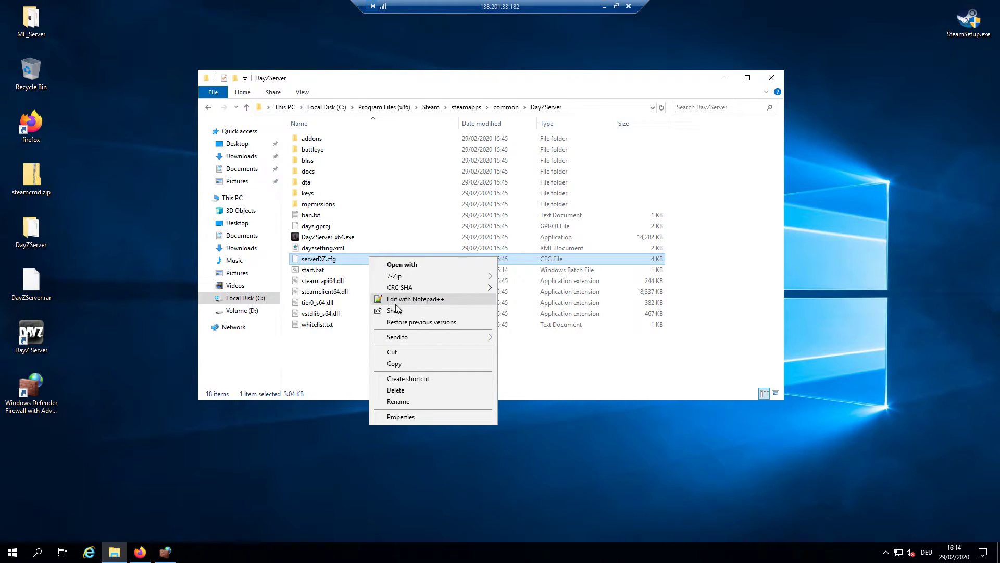
{"action": "left_click", "coordinate": [389, 303]}
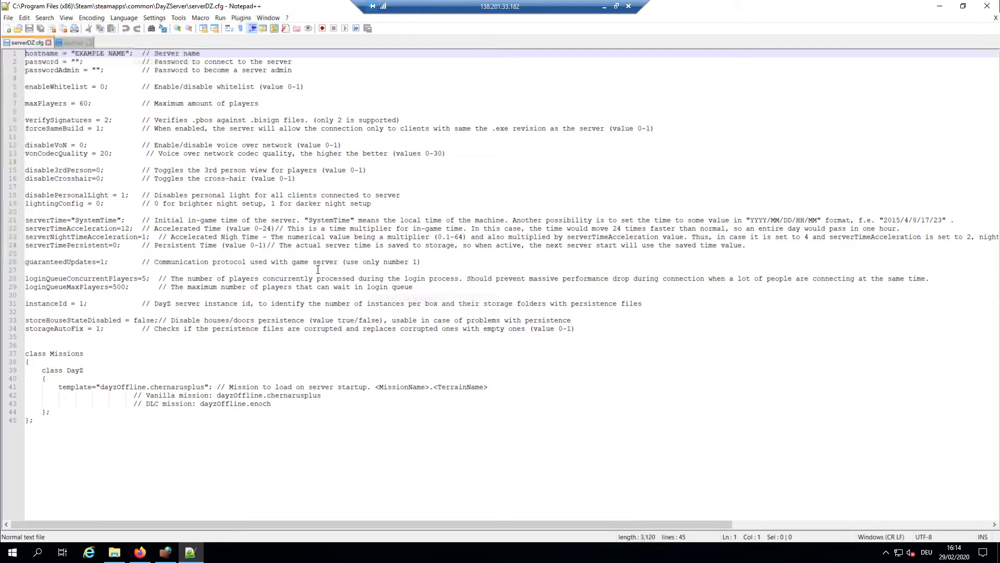
{"action": "left_click_drag", "start_coordinate": [26, 54], "coordinate": [527, 442]}
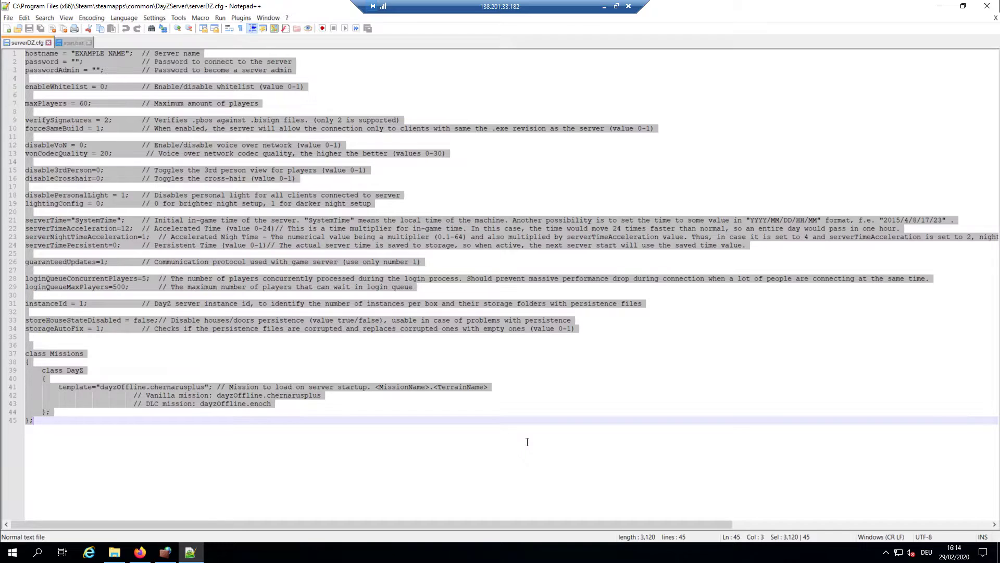
{"action": "left_click", "coordinate": [321, 359]}
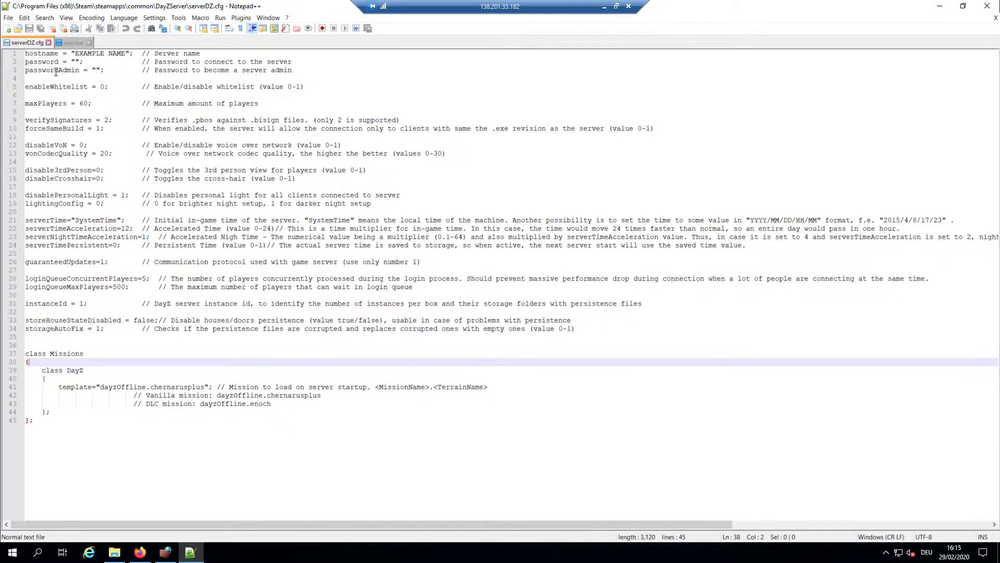
{"action": "left_click_drag", "start_coordinate": [27, 54], "coordinate": [148, 53]}
{"action": "left_click", "coordinate": [147, 54]}
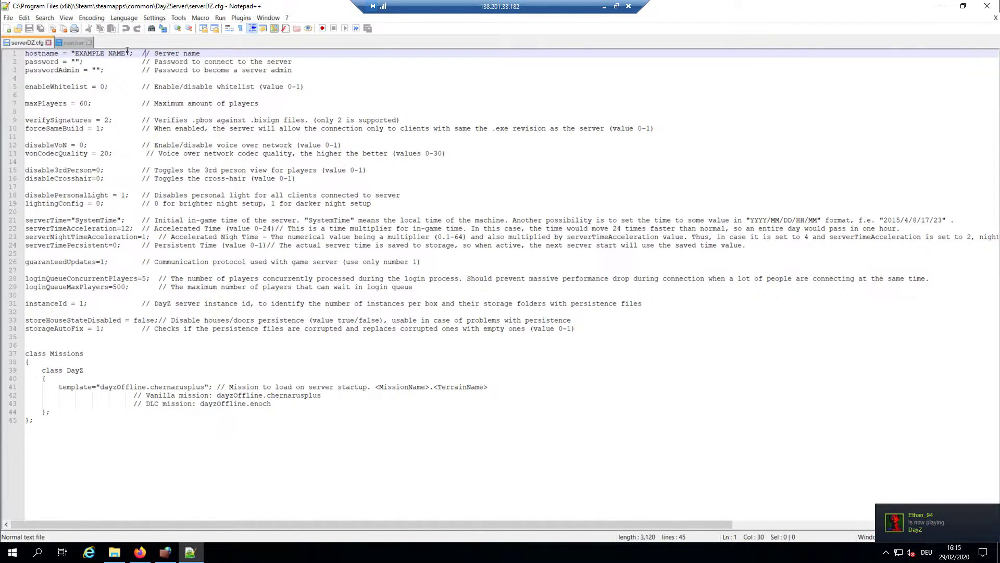
{"action": "left_click_drag", "start_coordinate": [127, 52], "coordinate": [77, 52]}
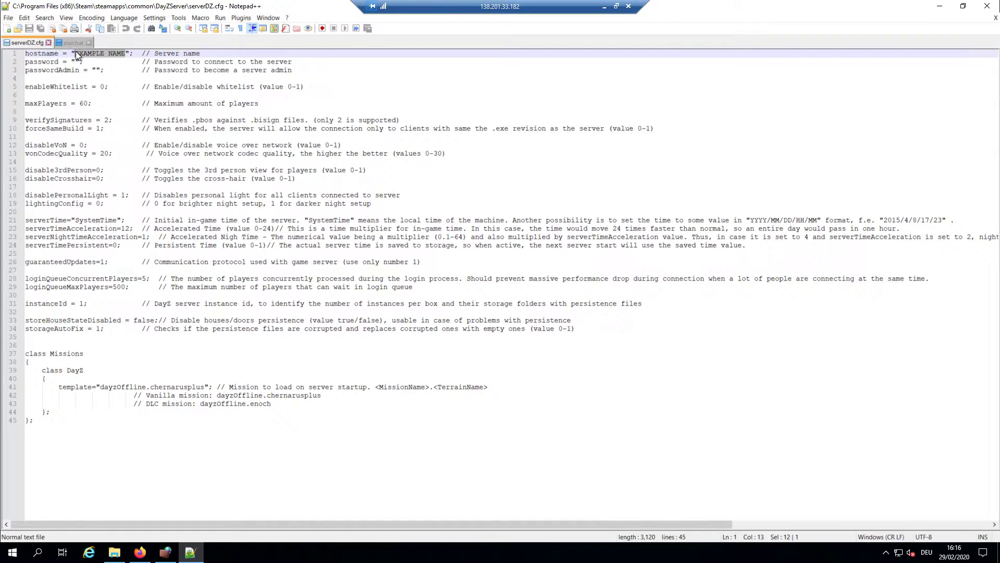
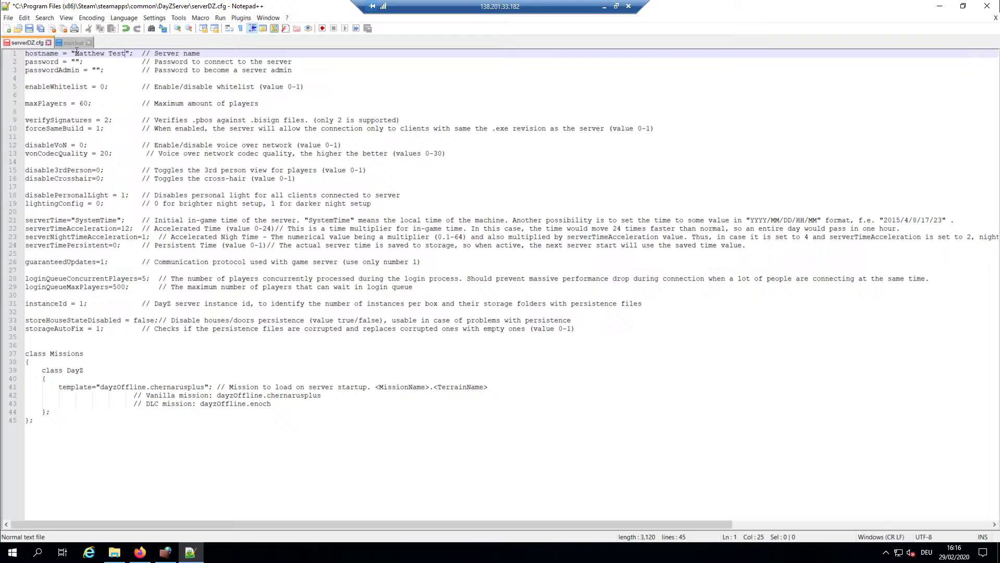
Replace EXAMPLE NAME with a custom server name and fill in the join password, saving each
{"action": "key", "text": "ctrl+s"}
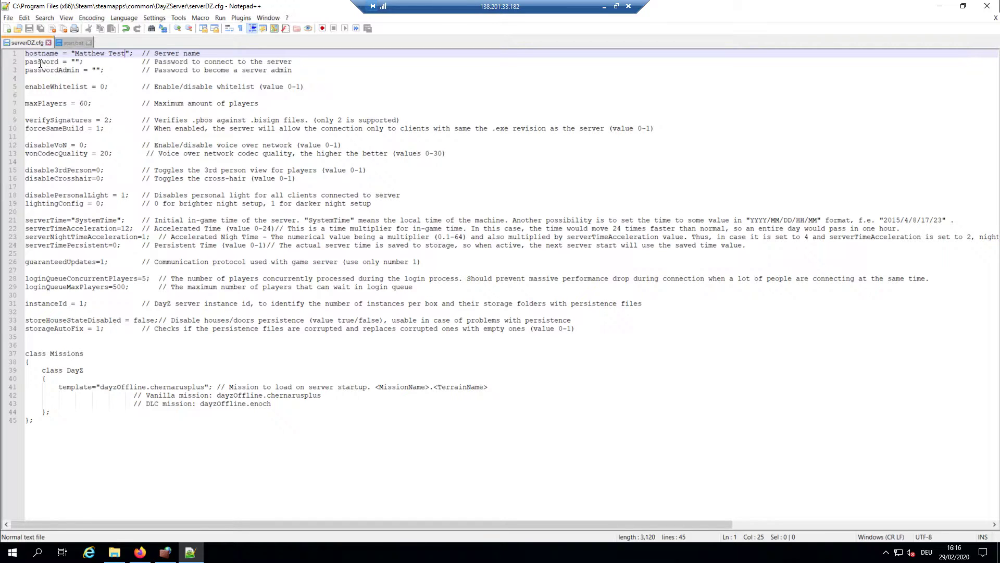
{"action": "left_click", "coordinate": [76, 60]}
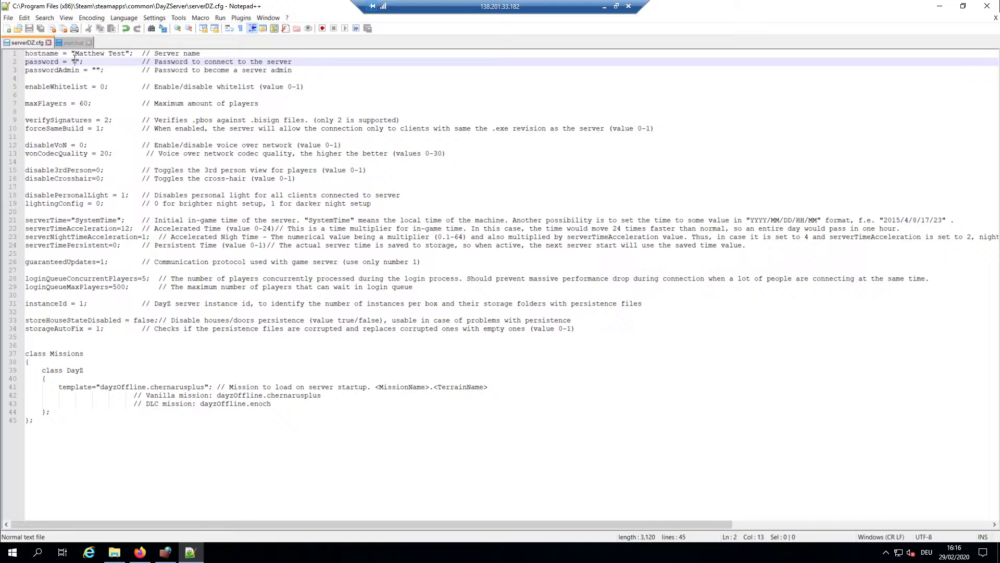
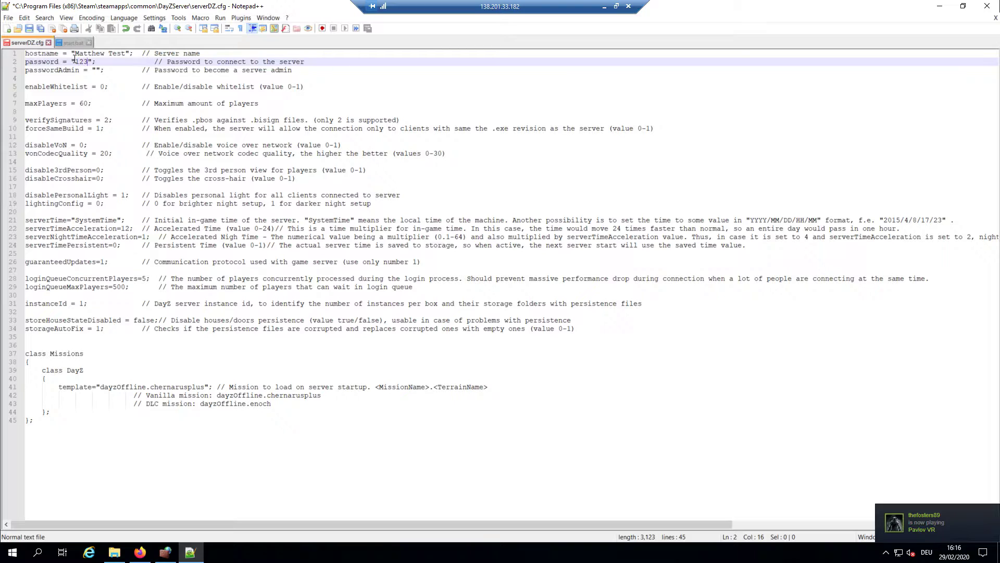
{"action": "key", "text": "ctrl+s"}
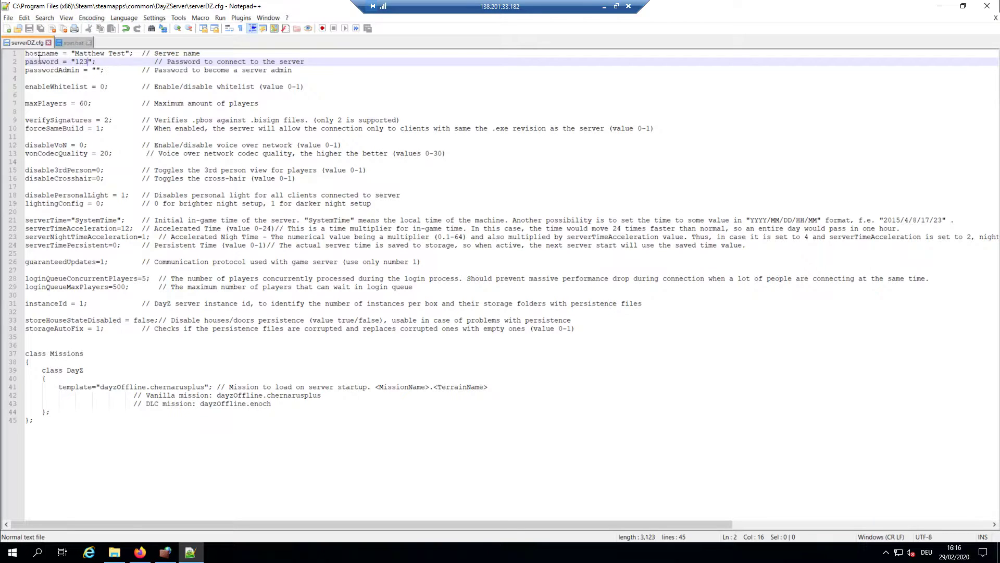
Enter an admin password between the quotes on line 3 and save the file
{"action": "left_click", "coordinate": [97, 70]}
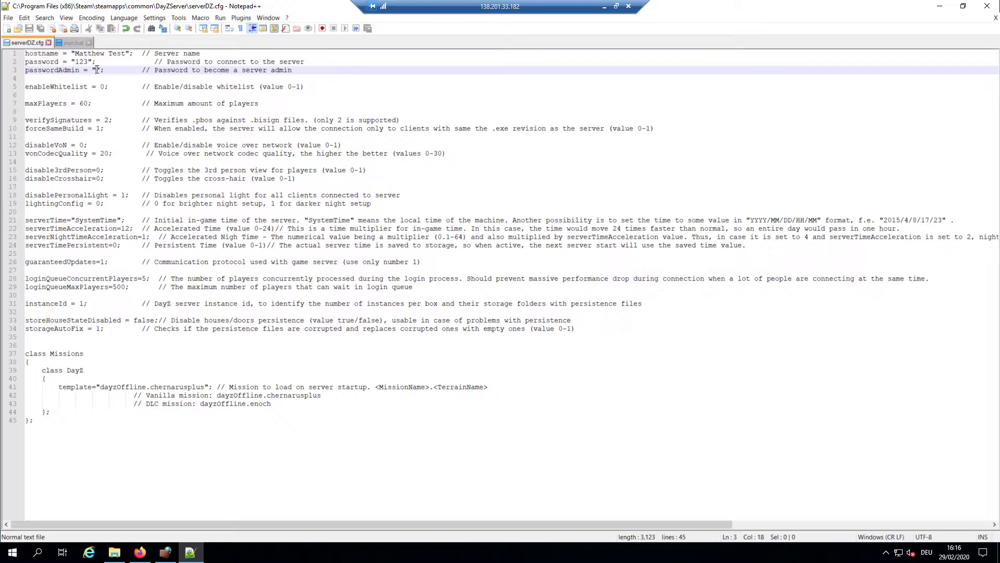
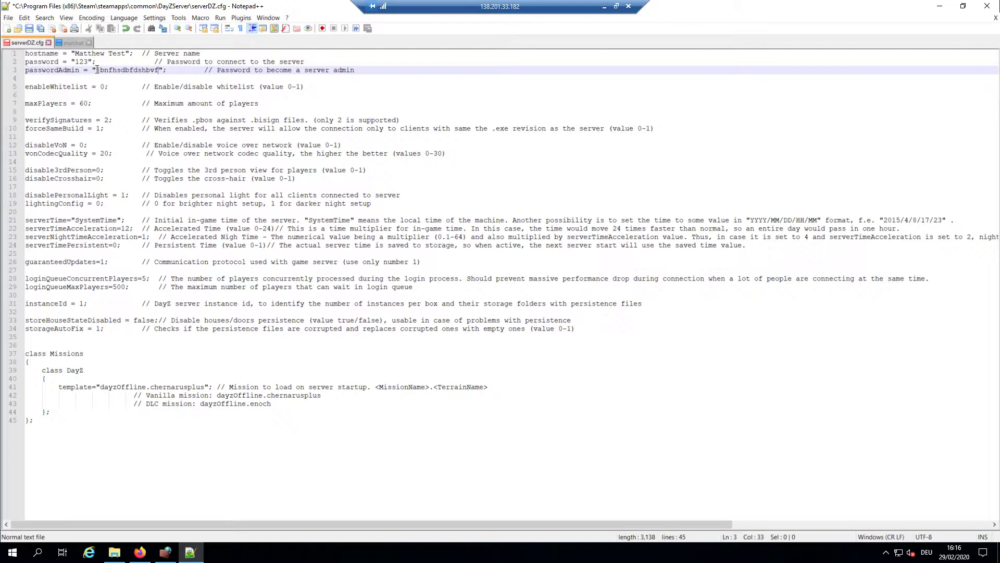
{"action": "key", "text": "ctrl+s"}
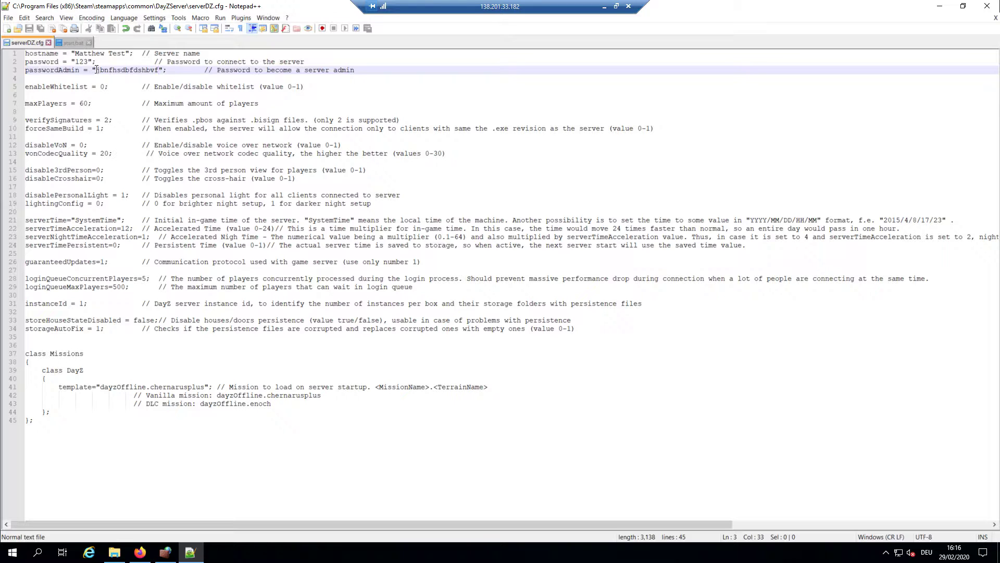
{"action": "left_click", "coordinate": [115, 65]}
{"action": "double_click", "coordinate": [152, 71]}
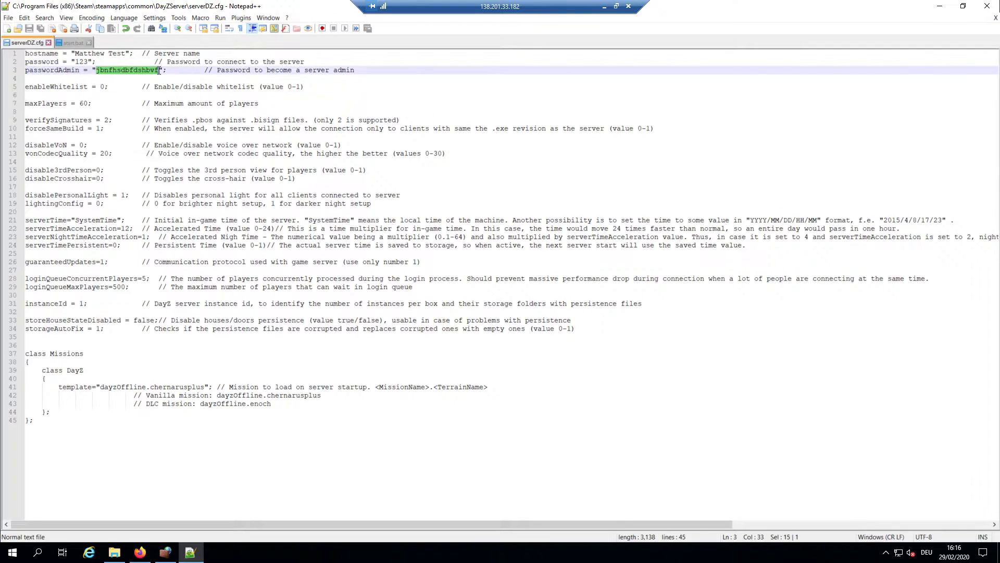
{"action": "left_click", "coordinate": [152, 70]}
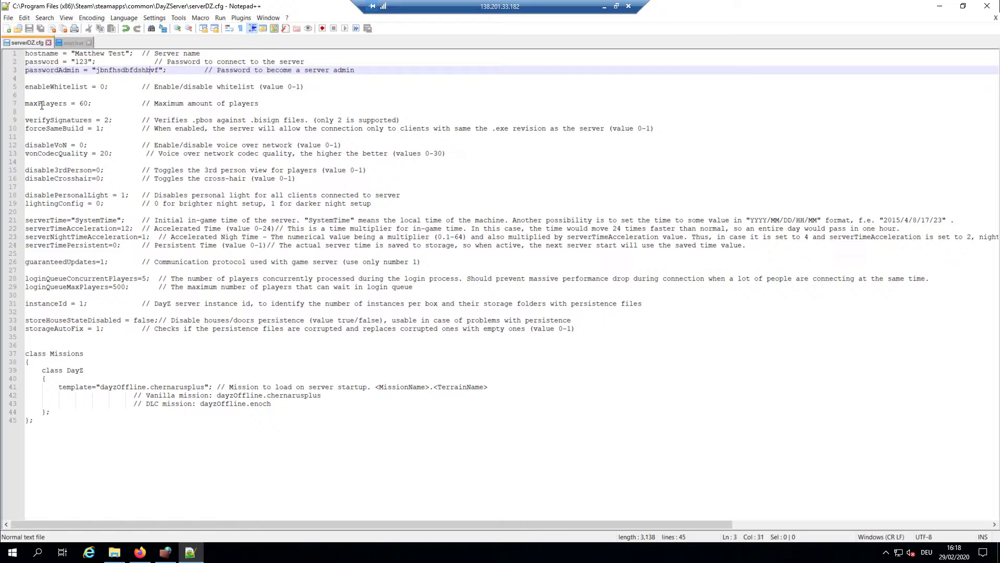
{"action": "left_click_drag", "start_coordinate": [103, 120], "coordinate": [109, 123]}
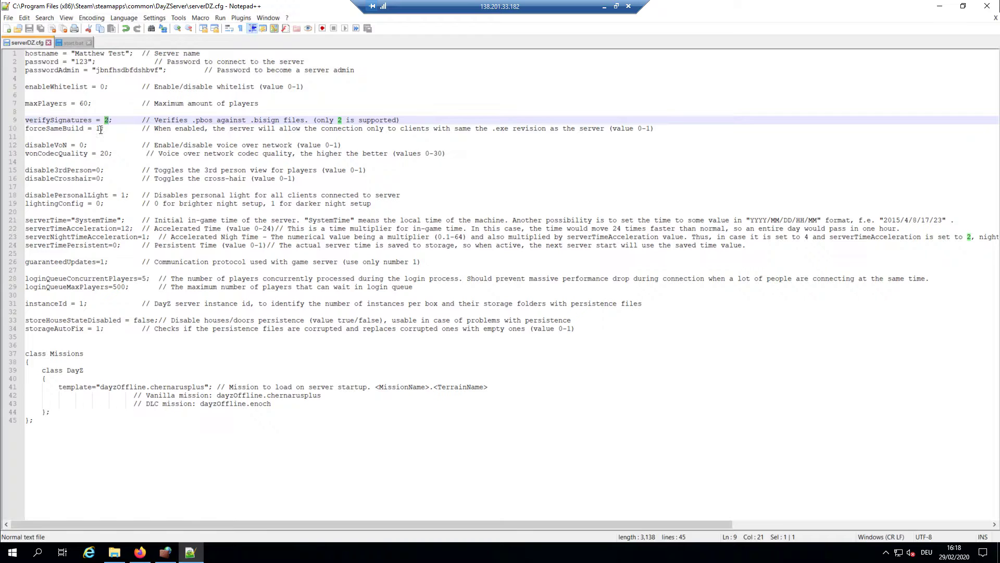
{"action": "left_click", "coordinate": [100, 130]}
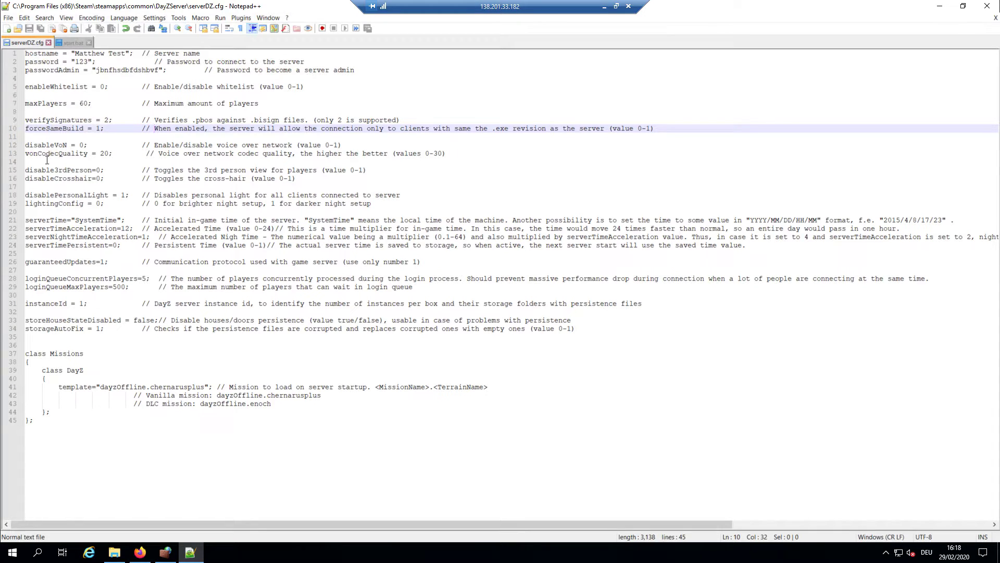
Change vonCodecQuality from 20 to 30 in serverDZ.cfg
{"action": "left_click", "coordinate": [105, 154]}
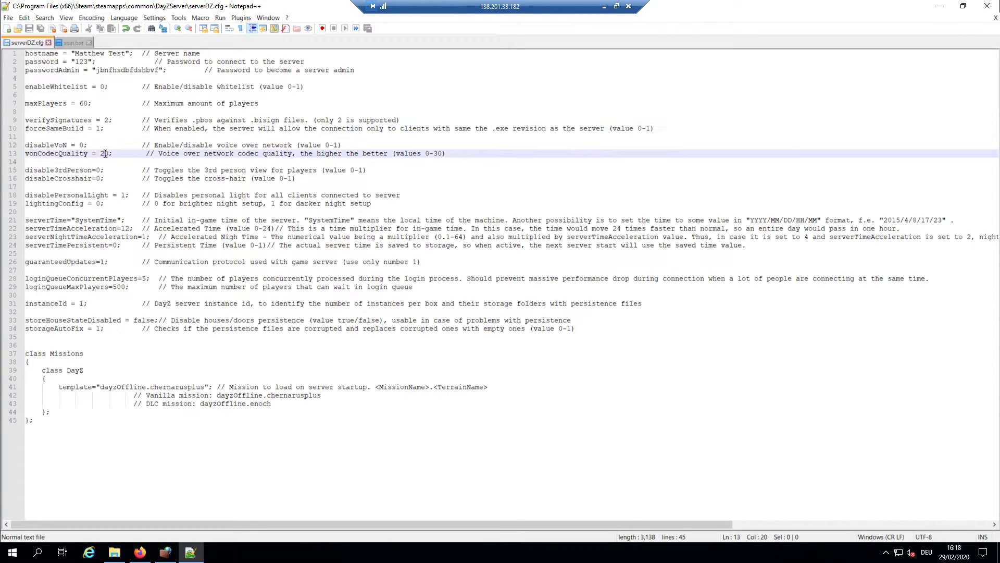
{"action": "key", "text": "BackSpace"}
{"action": "type", "text": "3"}
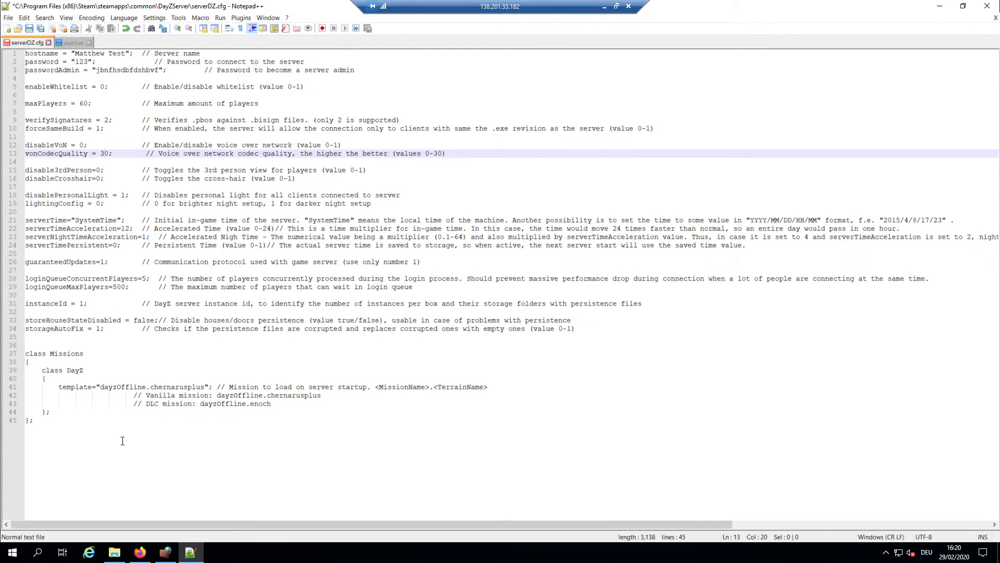
Replace the chernarusplus mission template value with dayzOffline.enoch copied from the comment line
{"action": "left_click", "coordinate": [60, 388]}
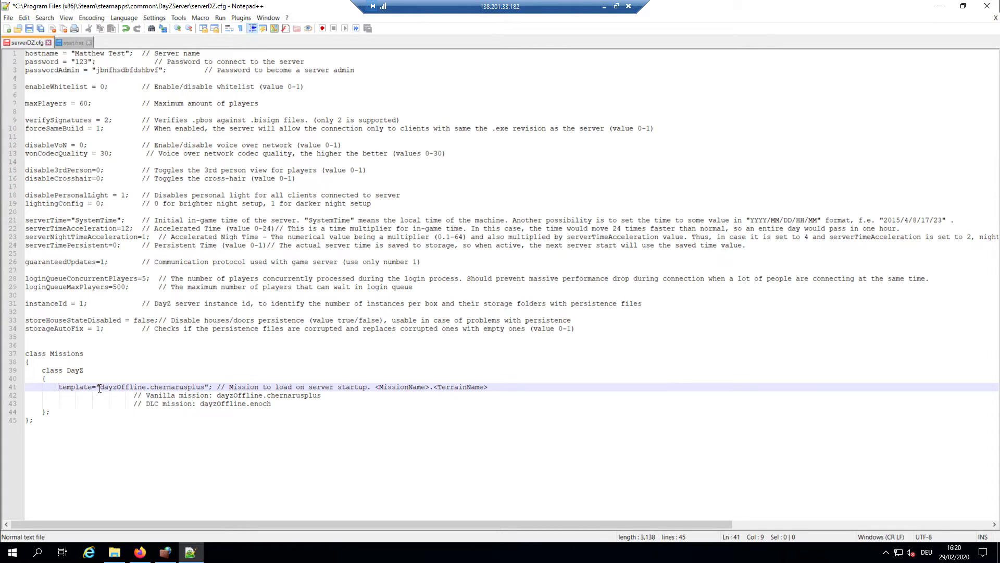
{"action": "left_click_drag", "start_coordinate": [101, 387], "coordinate": [202, 387]}
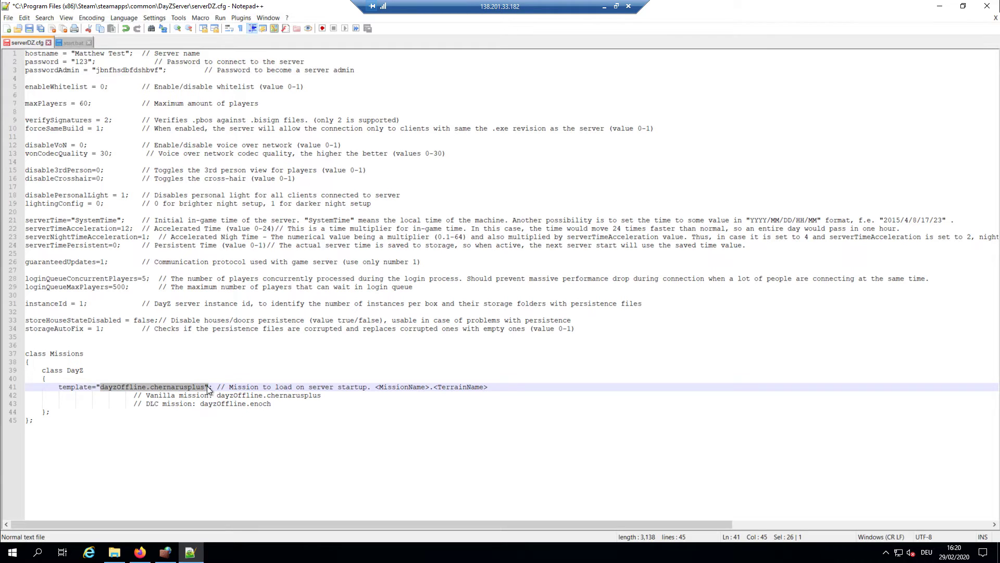
{"action": "left_click", "coordinate": [206, 395]}
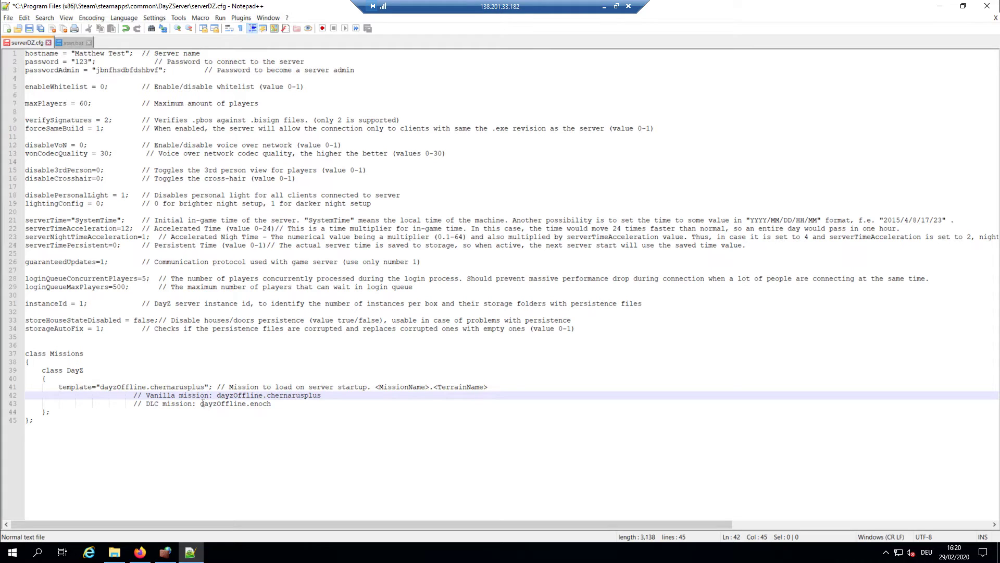
{"action": "left_click_drag", "start_coordinate": [200, 405], "coordinate": [274, 406]}
{"action": "key", "text": "ctrl+c"}
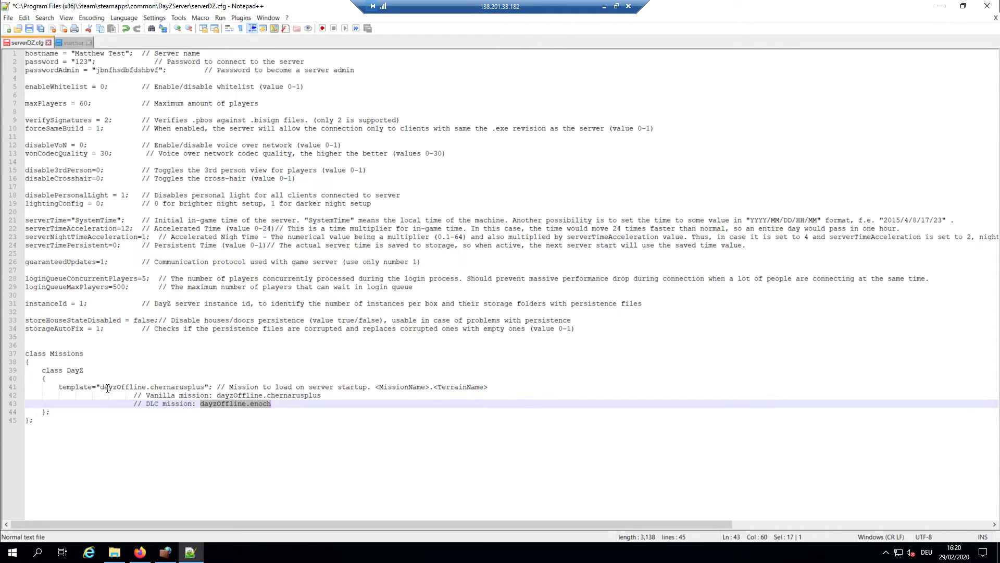
{"action": "left_click_drag", "start_coordinate": [102, 386], "coordinate": [207, 388]}
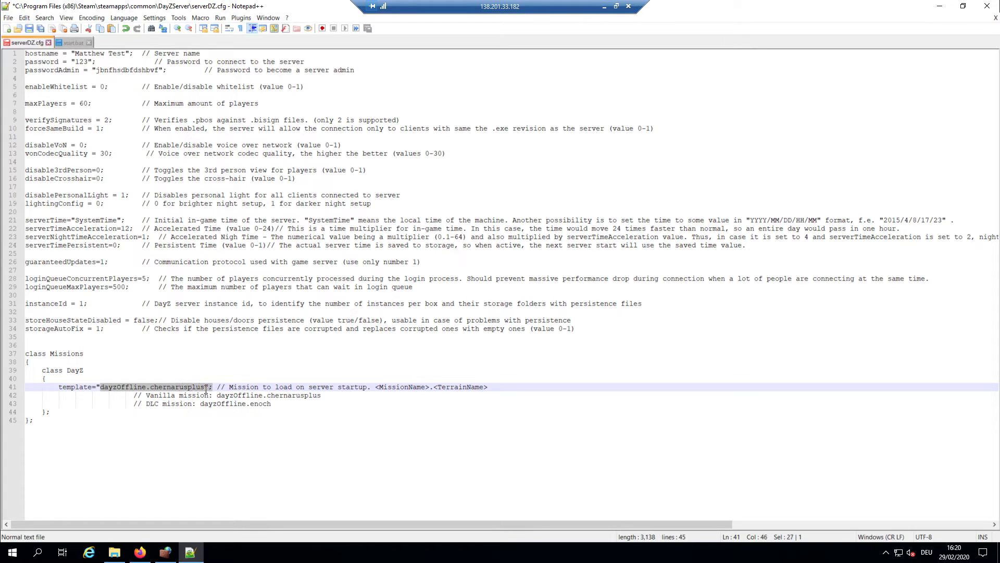
{"action": "key", "text": "ctrl+v"}
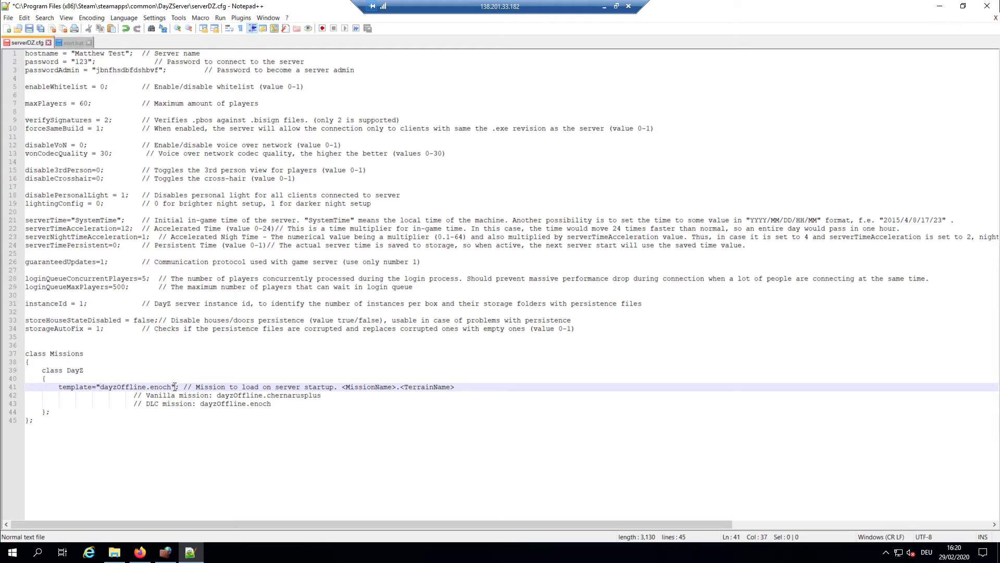
{"action": "key", "text": "BackSpace"}
{"action": "type", "text": "\""}
Save serverDZ.cfg and close Notepad++
{"action": "left_click", "coordinate": [169, 370]}
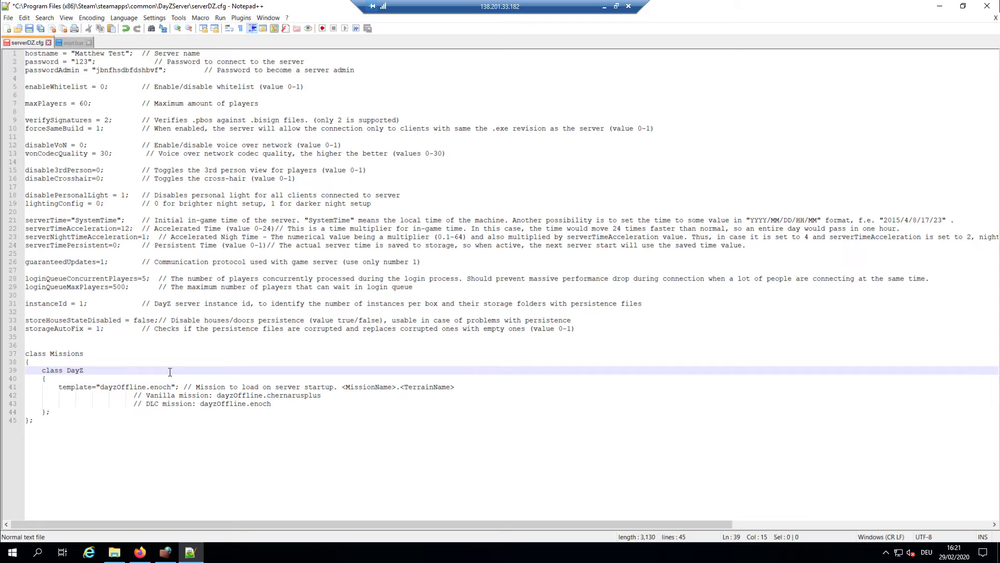
{"action": "key", "text": "ctrl+s"}
{"action": "left_click", "coordinate": [986, 5]}
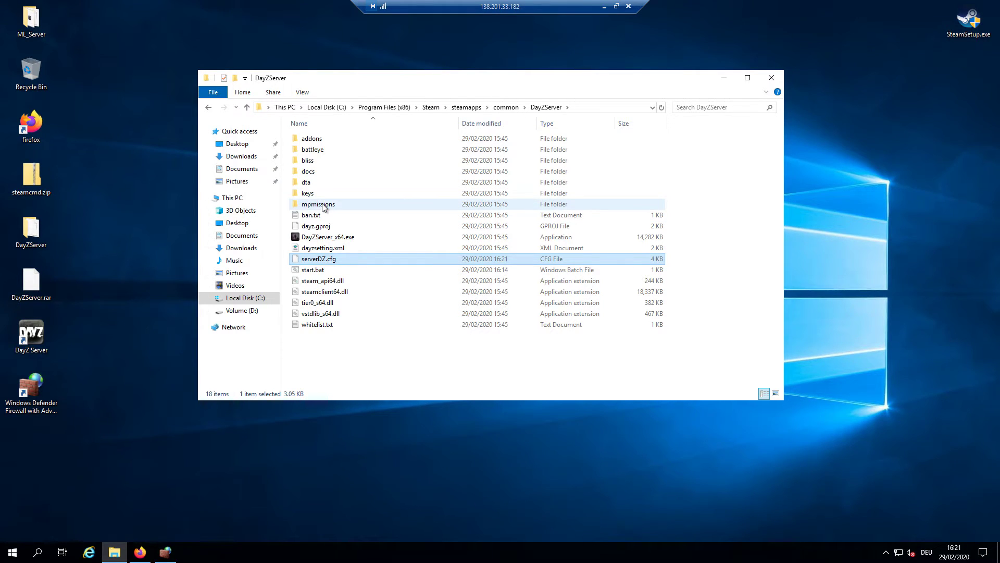
Inspect the chernarusplus and enoch mission folders inside mpmissions
{"action": "double_click", "coordinate": [323, 205]}
{"action": "left_click_drag", "start_coordinate": [342, 177], "coordinate": [338, 137]}
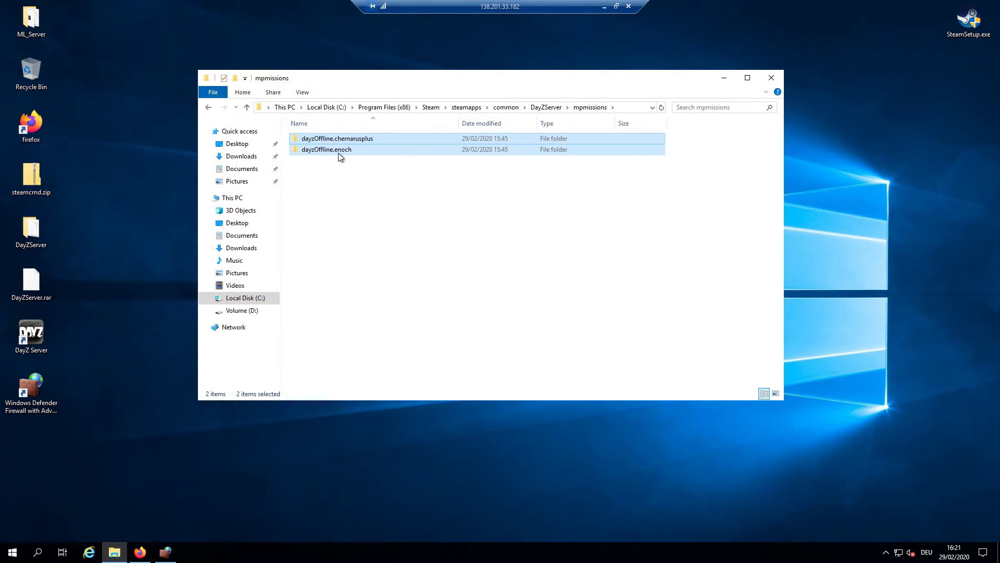
{"action": "left_click", "coordinate": [340, 166]}
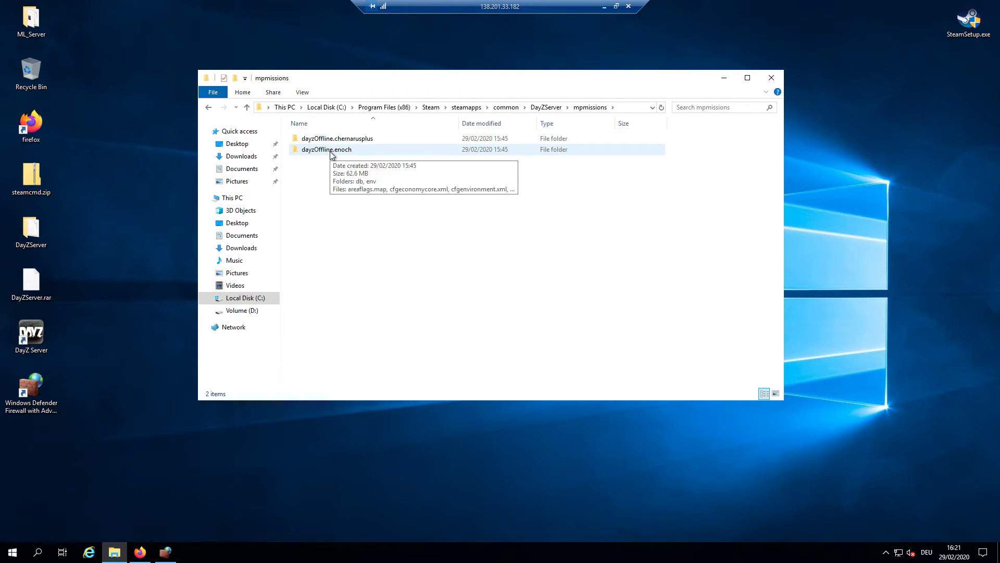
{"action": "left_click", "coordinate": [330, 151]}
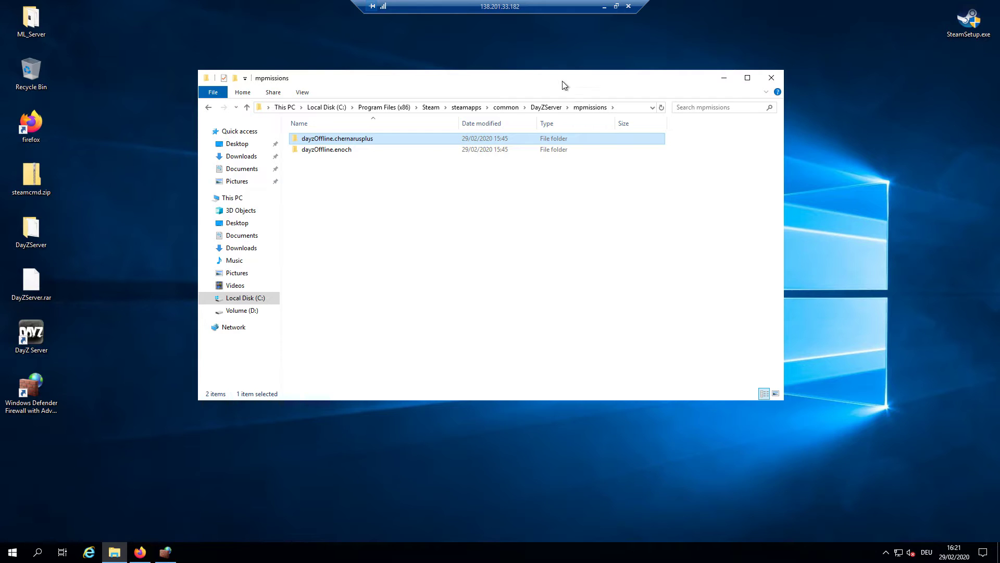
Return to the DayZServer folder and run start.bat to launch the server
{"action": "left_click", "coordinate": [546, 107]}
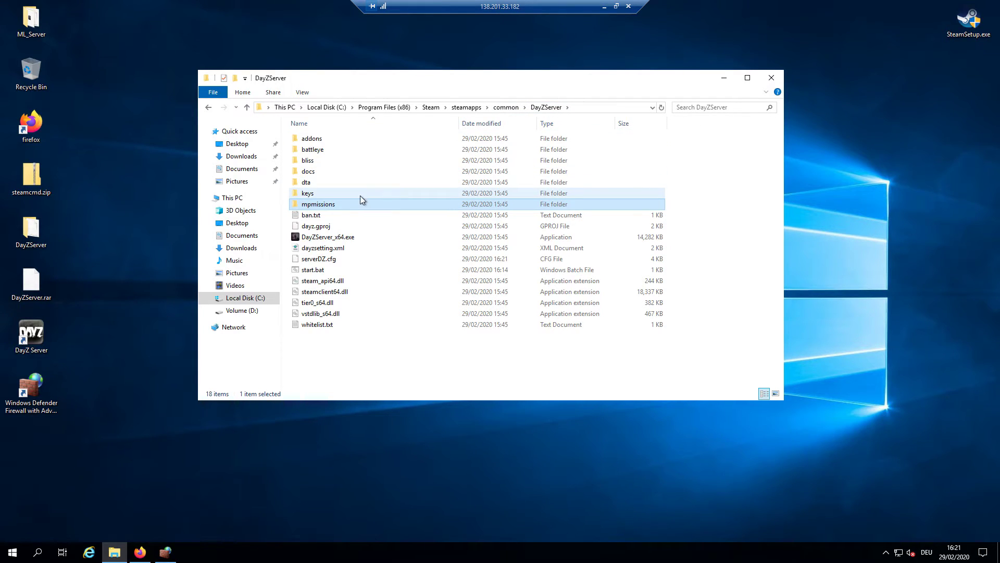
{"action": "left_click", "coordinate": [316, 273]}
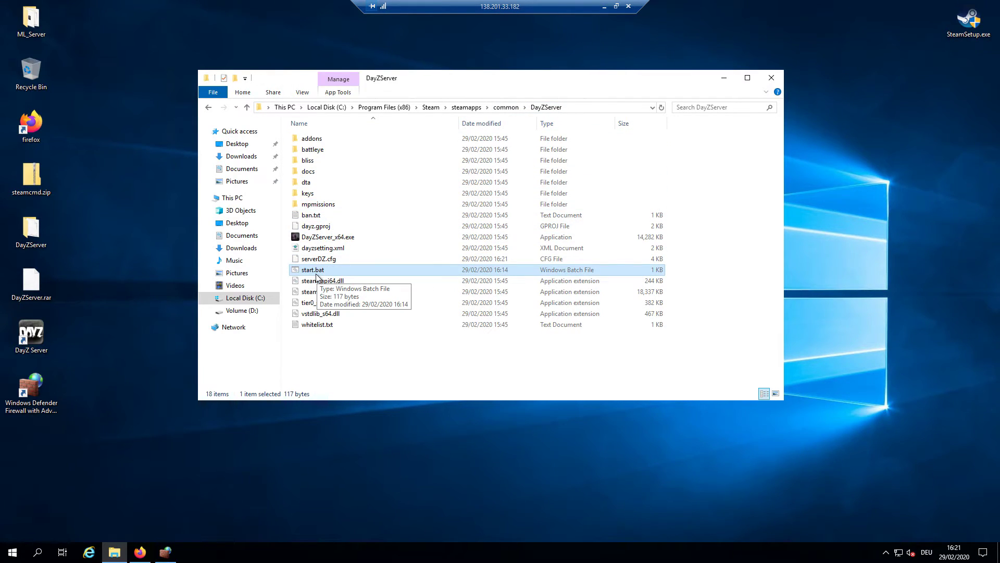
{"action": "double_click", "coordinate": [315, 276]}
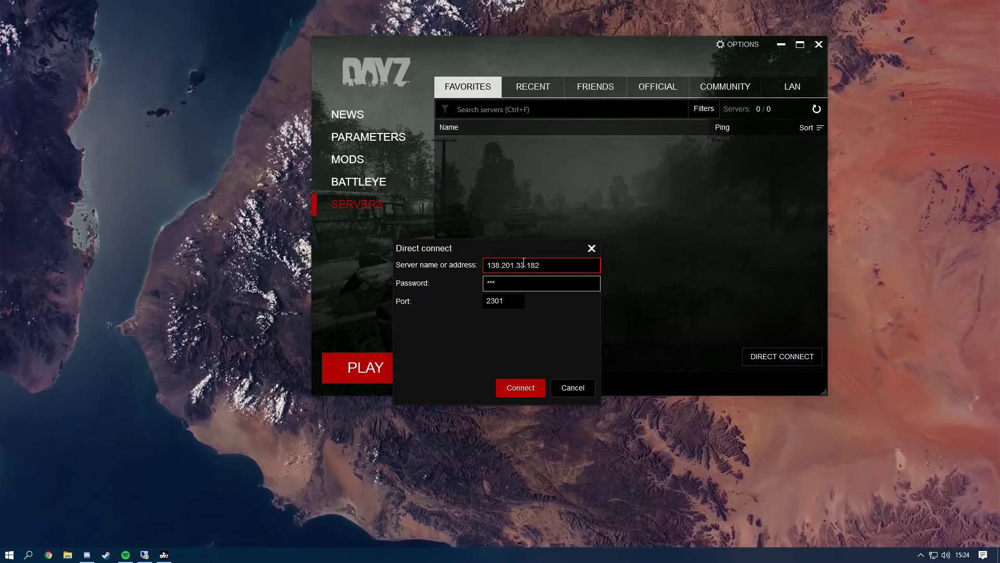
Connect to the self-hosted server on port 2301 and run through the field
{"action": "left_click", "coordinate": [521, 385]}
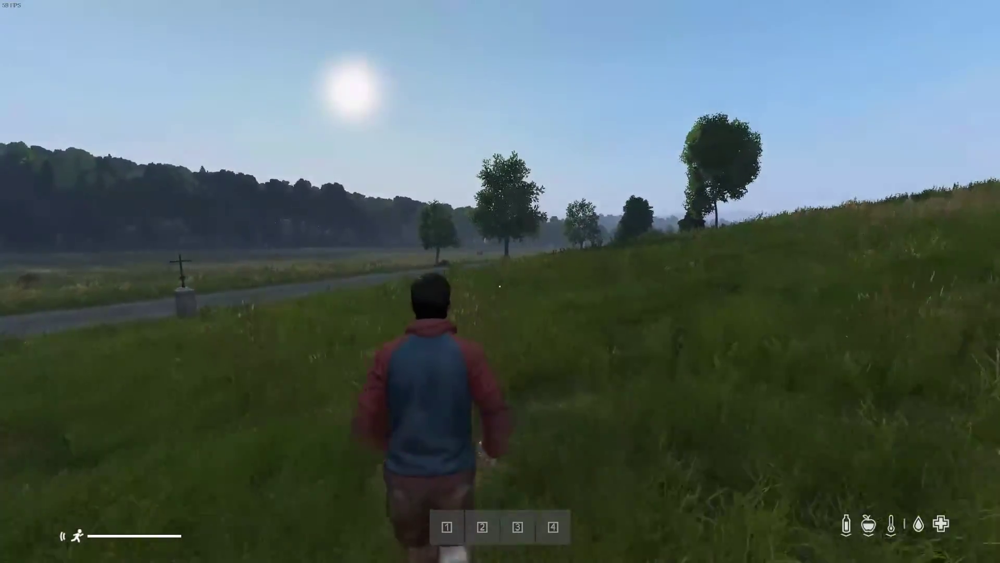
{"action": "key", "text": "w"}
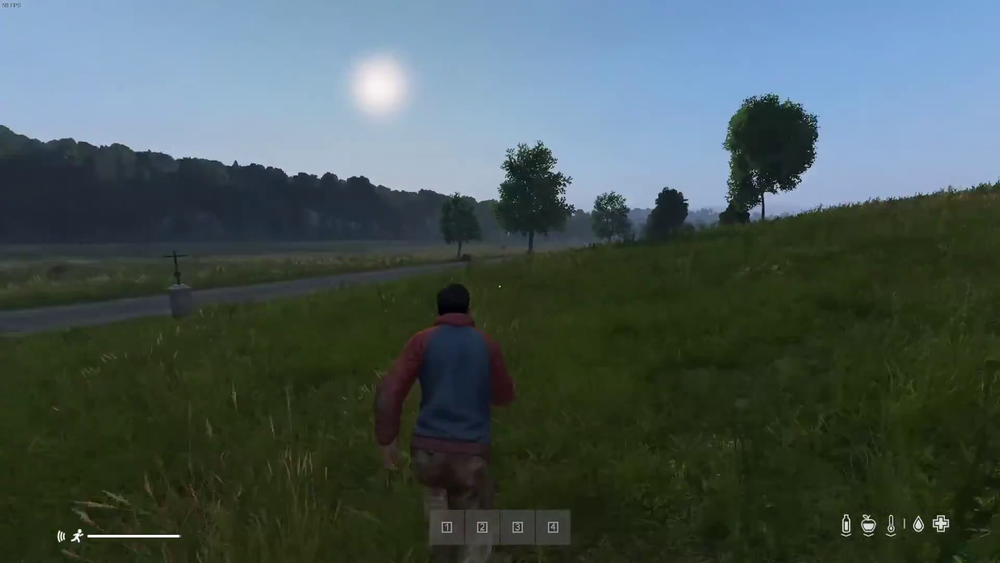
{"action": "key", "text": "w"}
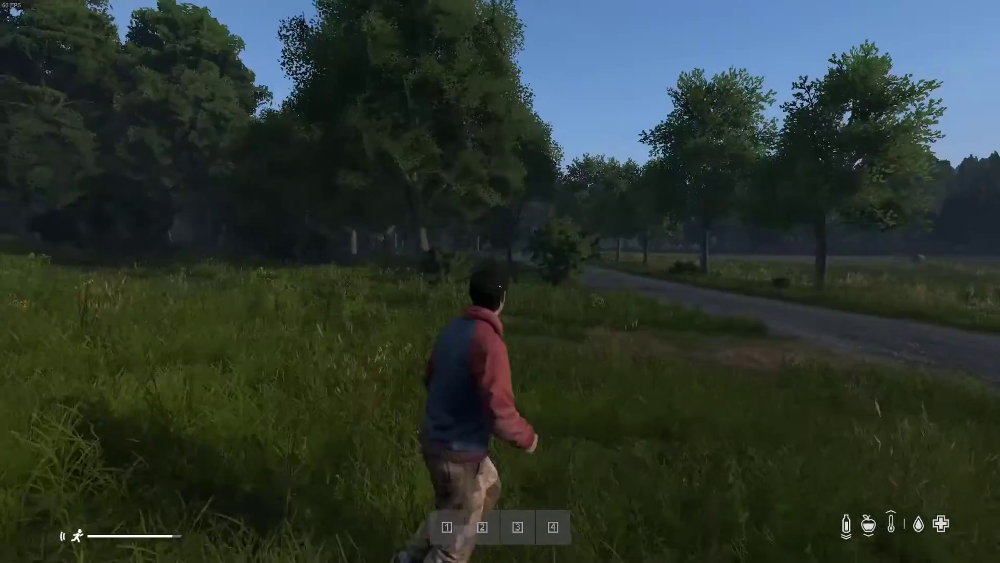
Move the glow stick from the inventory into the character's hands and light it
{"action": "key", "text": "w"}
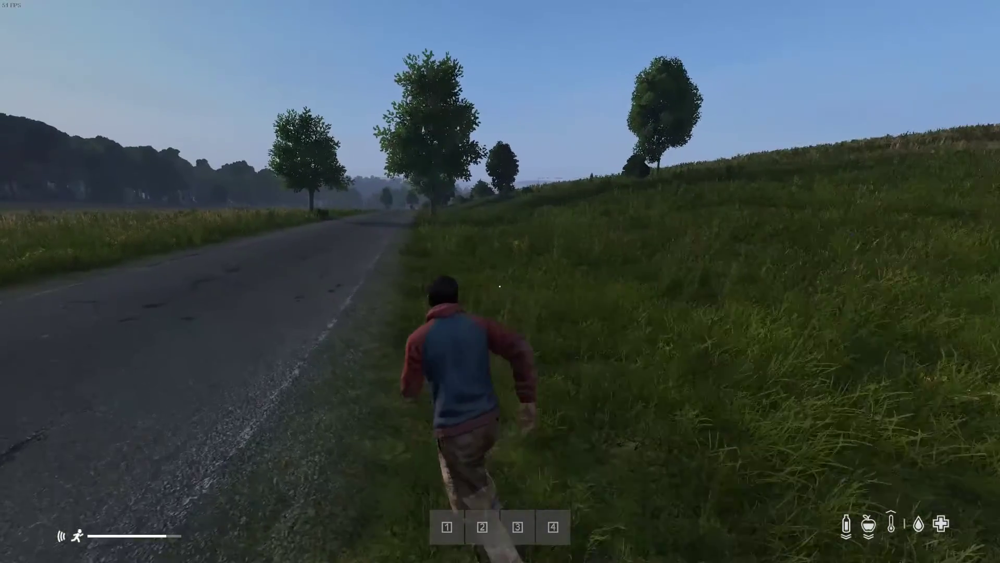
{"action": "key", "text": "Tab"}
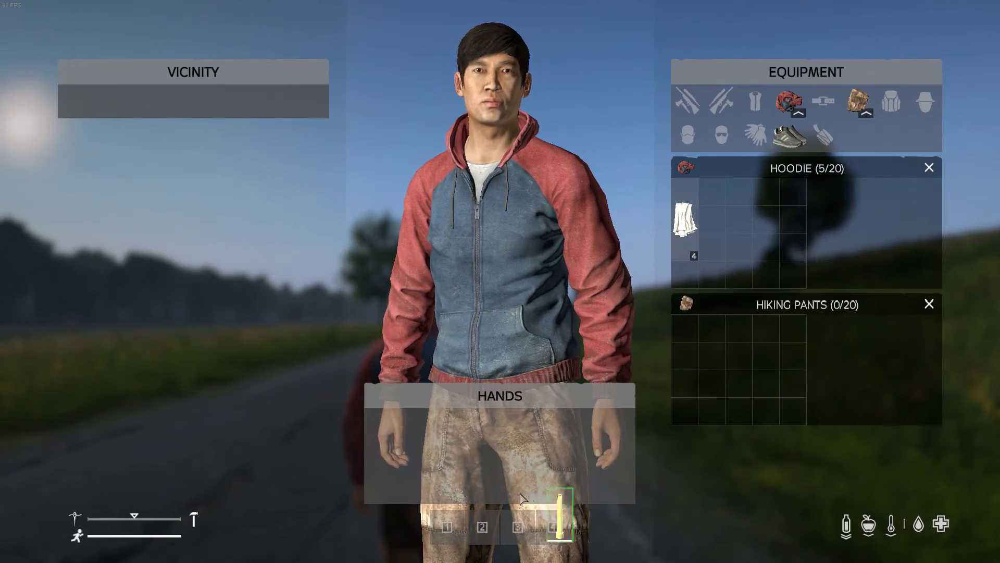
{"action": "left_click_drag", "start_coordinate": [452, 450], "coordinate": [451, 450]}
{"action": "key", "text": "Tab"}
{"action": "key", "text": "w"}
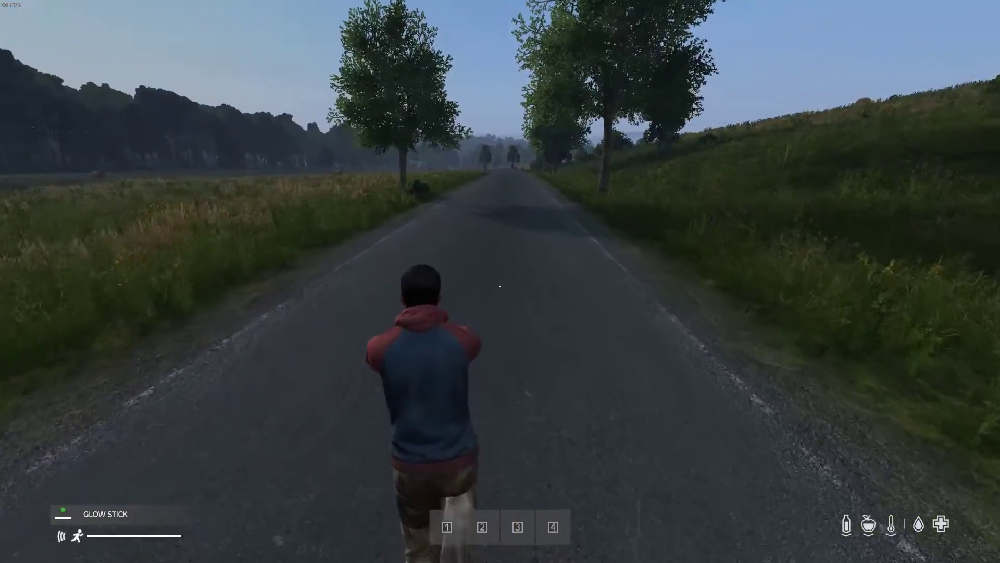
{"action": "key", "text": "f"}
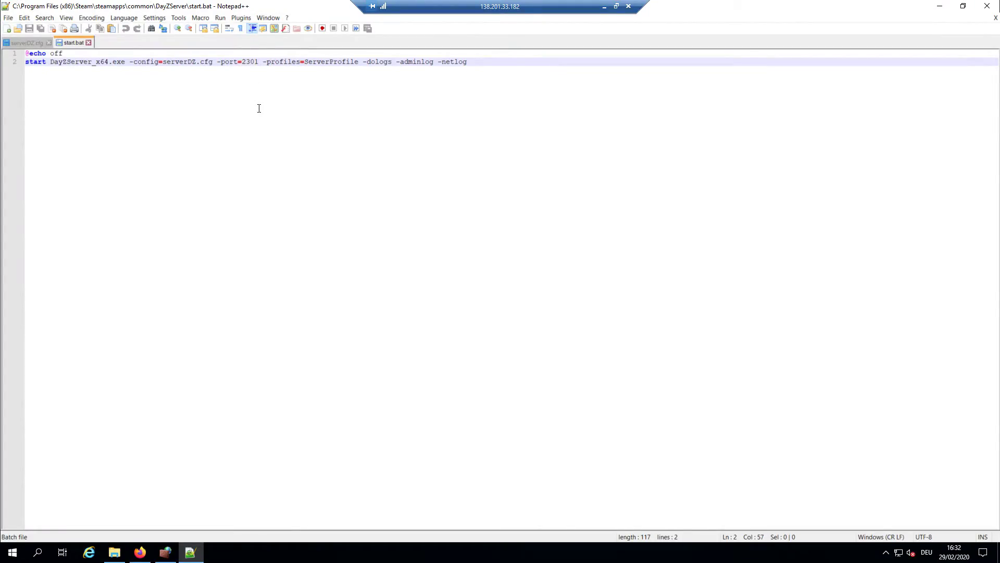
{"action": "type", "text": "\"-mod=@InventoryPlus\""}
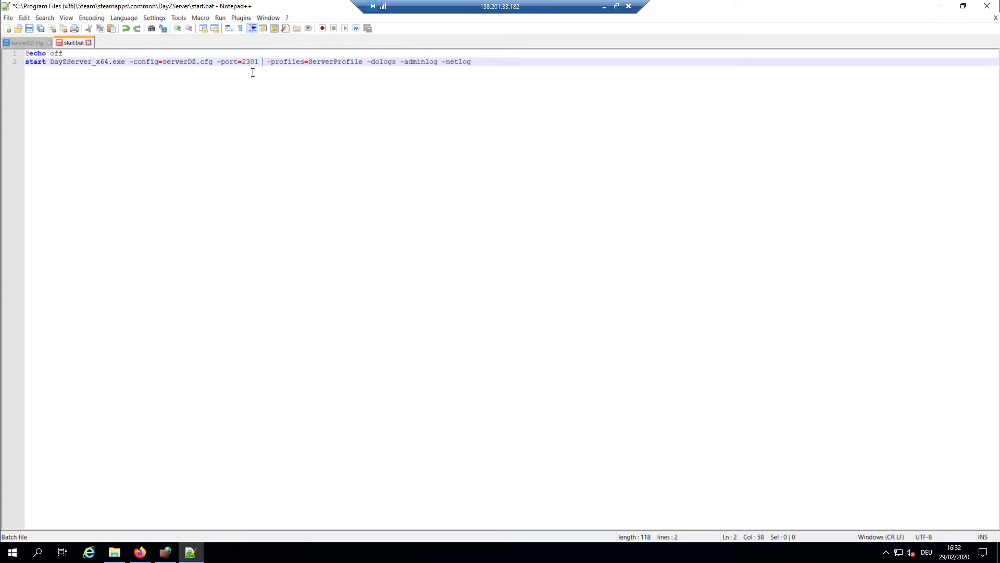
{"action": "key", "text": "ctrl+s"}
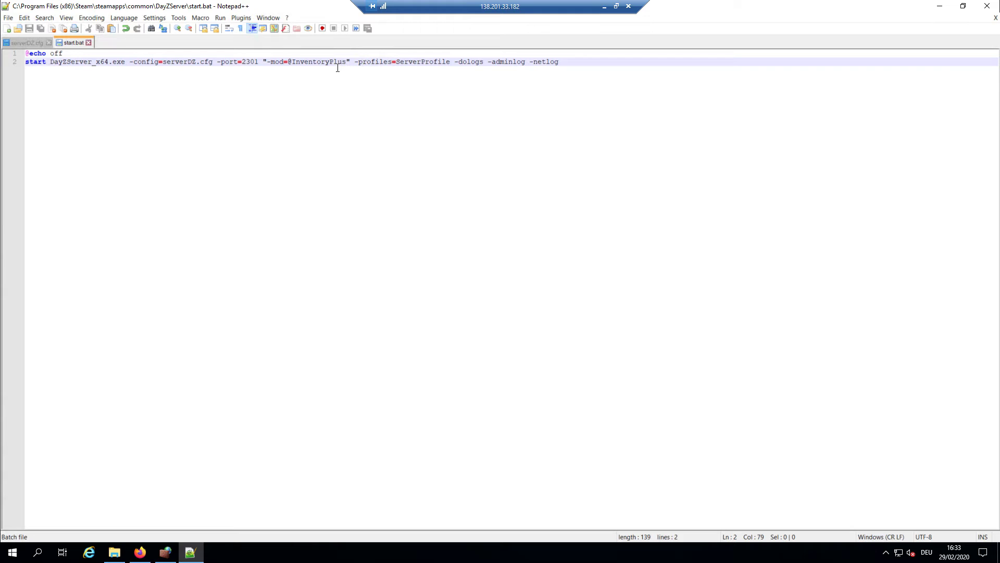
{"action": "double_click", "coordinate": [255, 10]}
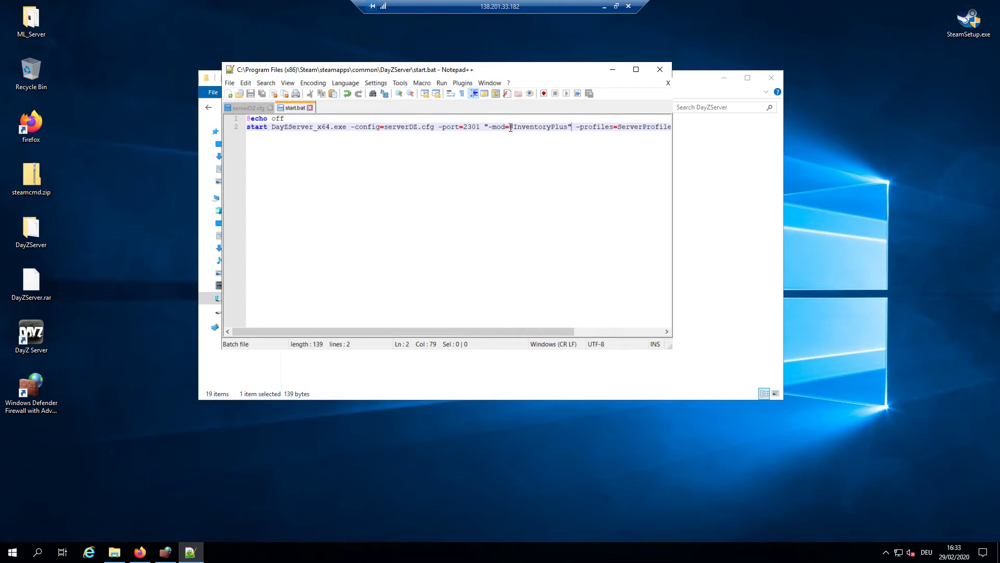
{"action": "left_click_drag", "start_coordinate": [511, 128], "coordinate": [559, 131]}
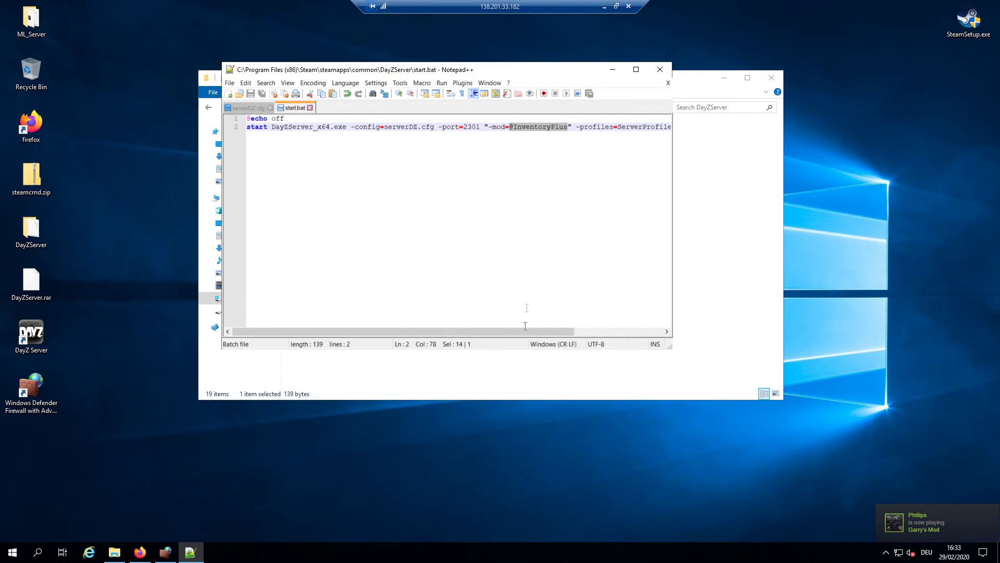
{"action": "left_click", "coordinate": [413, 373]}
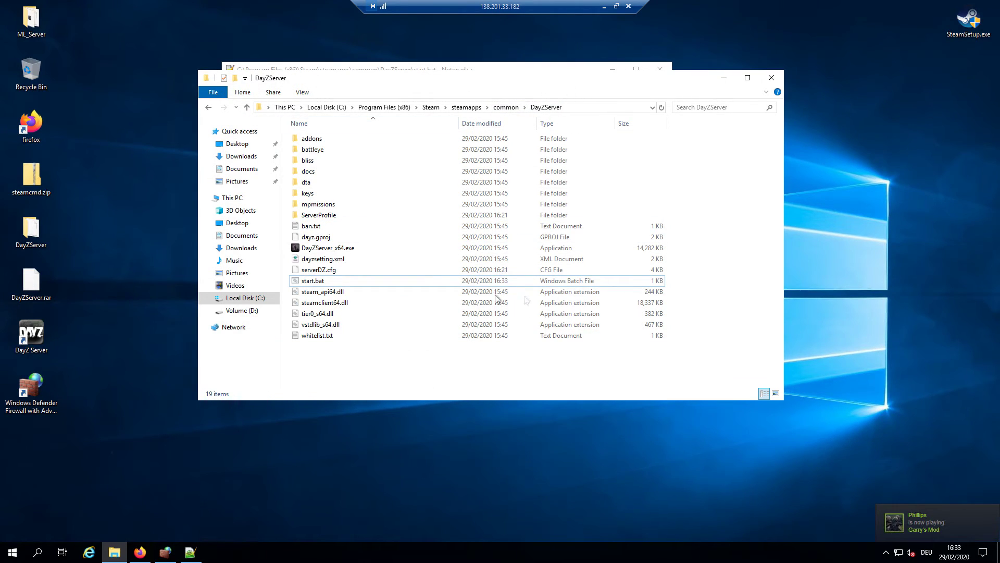